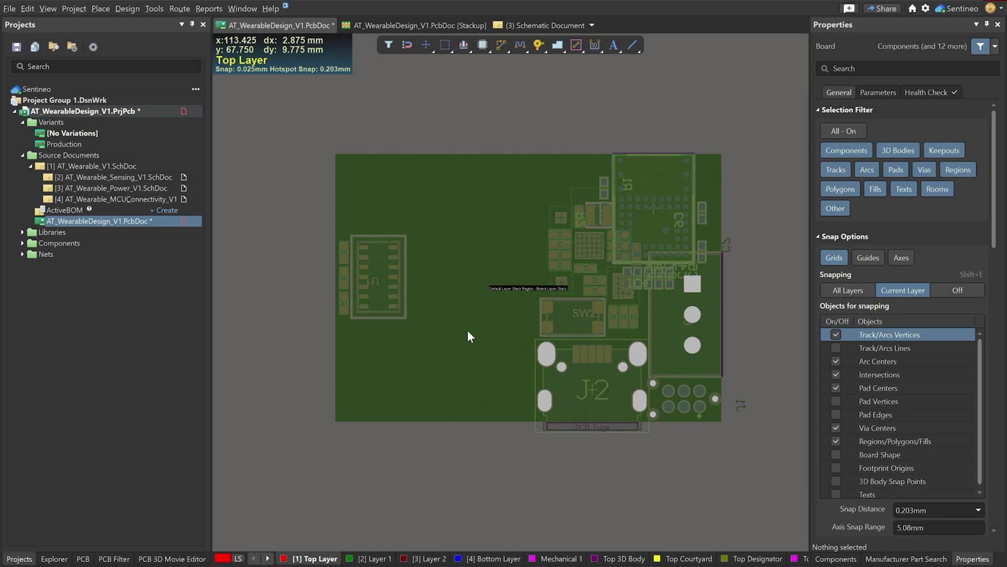
In Board Planning Mode, draw the first vertical split line across the board outline.
key("minus")
left_click(131, 9)
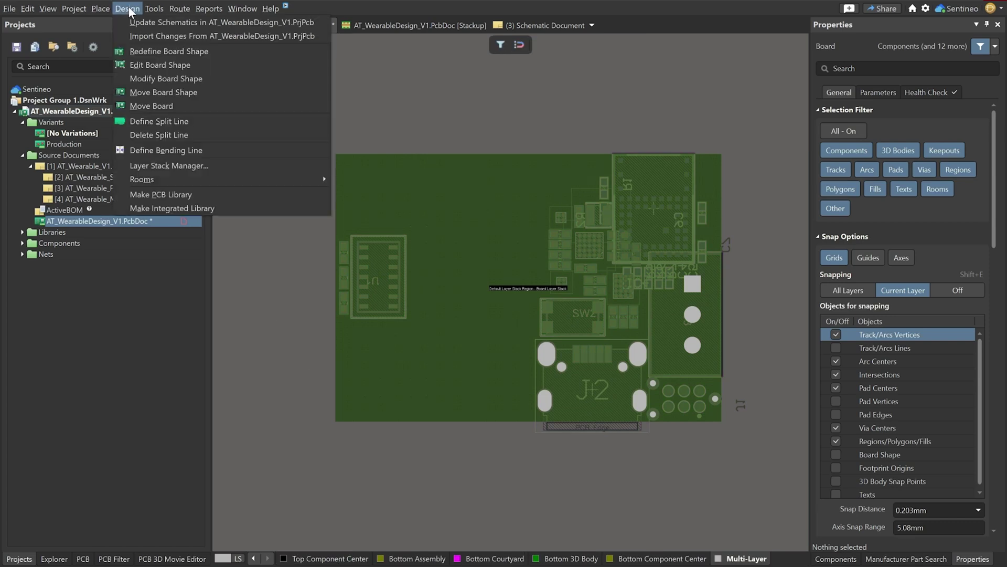
left_click(159, 121)
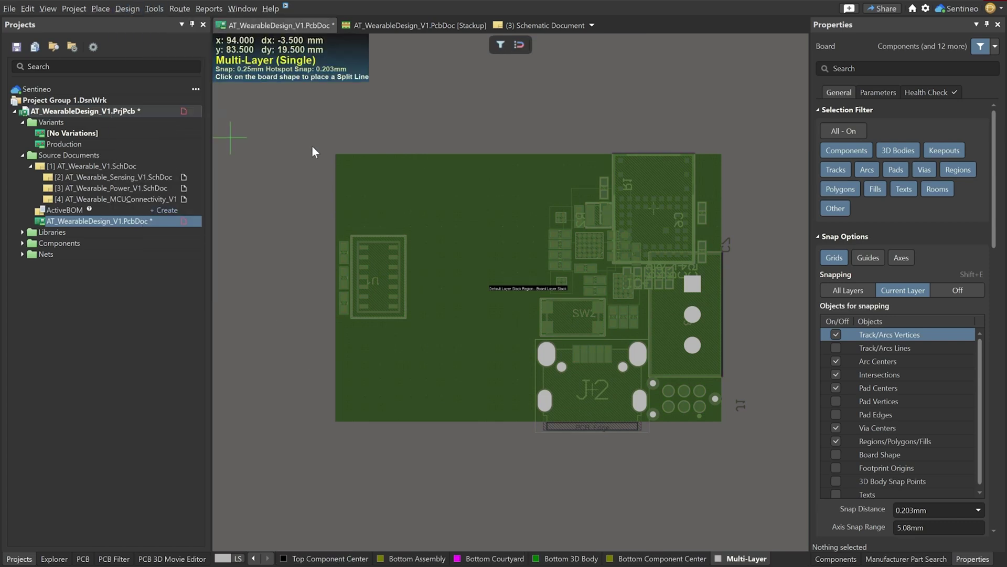
left_click(421, 152)
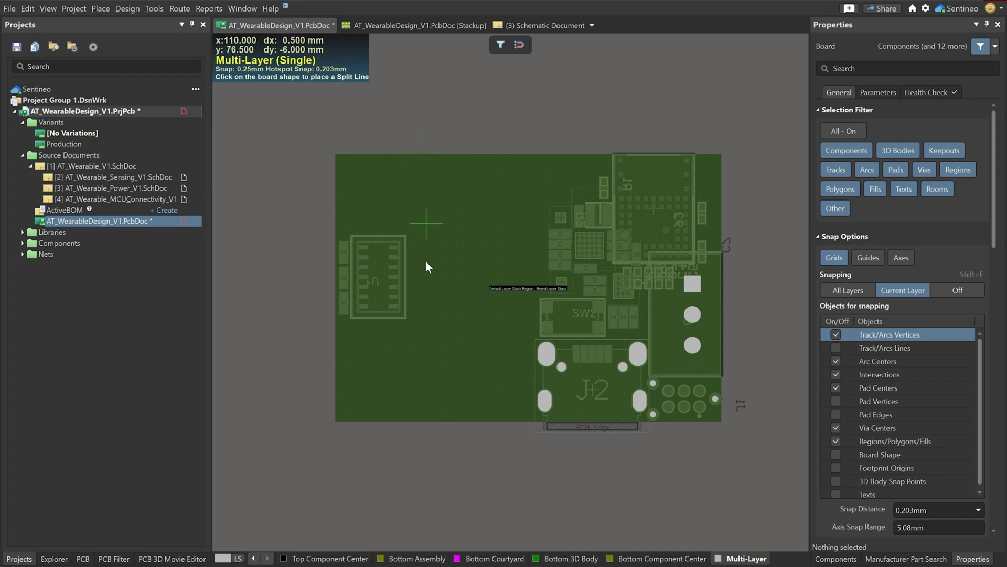
left_click(423, 155)
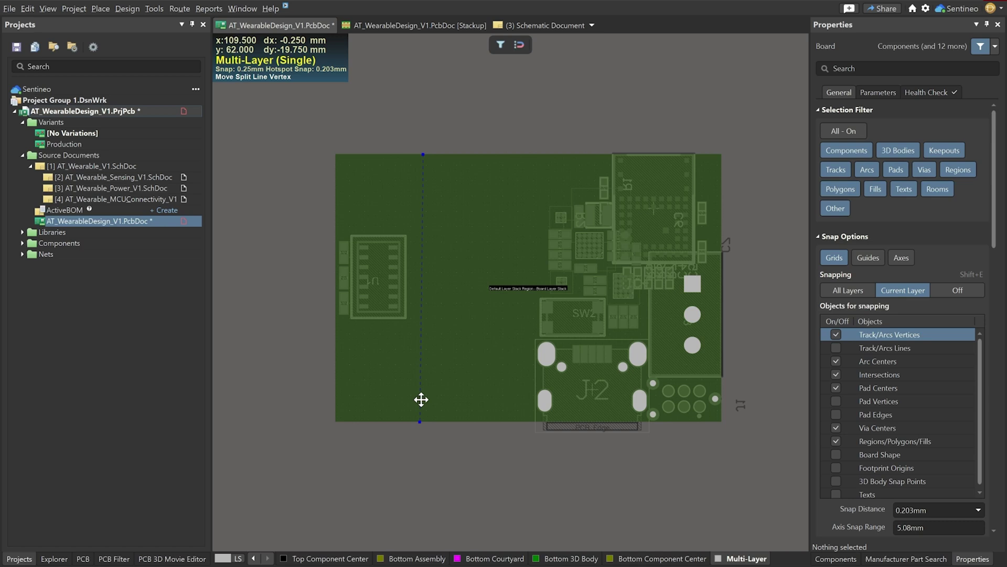
left_click(423, 400)
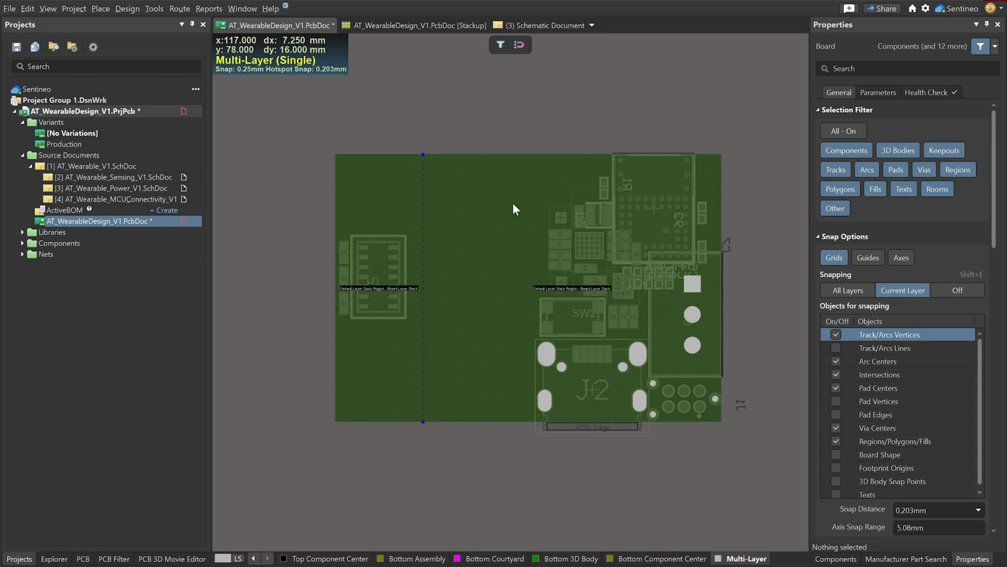
Draw a second vertical split line so the board has three regions.
left_click(139, 13)
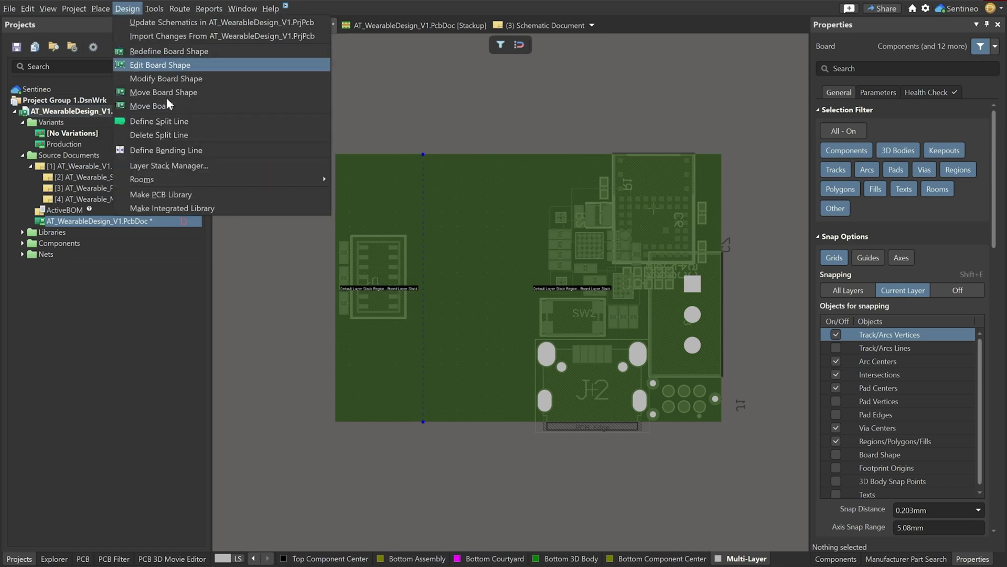
left_click(141, 121)
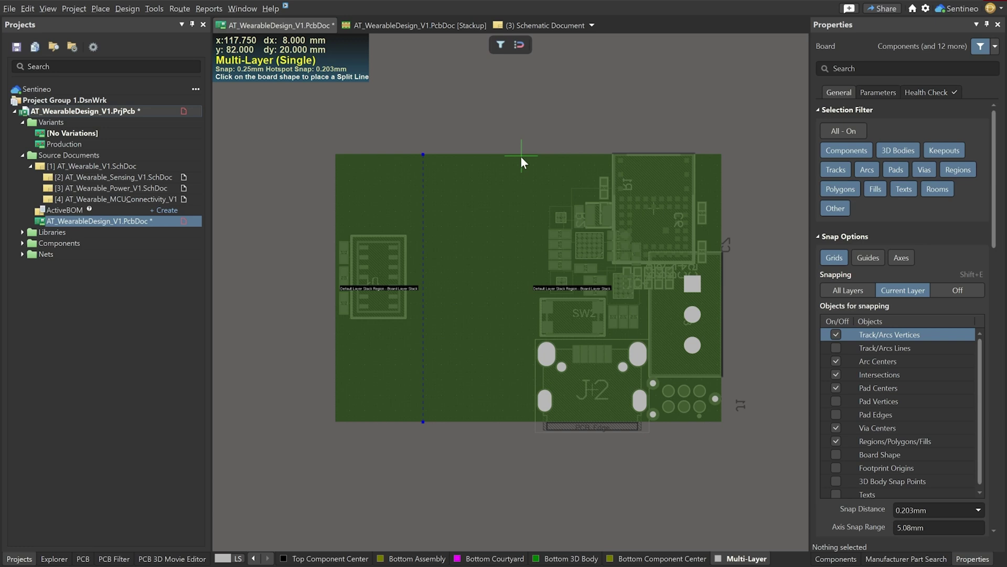
left_click(533, 417)
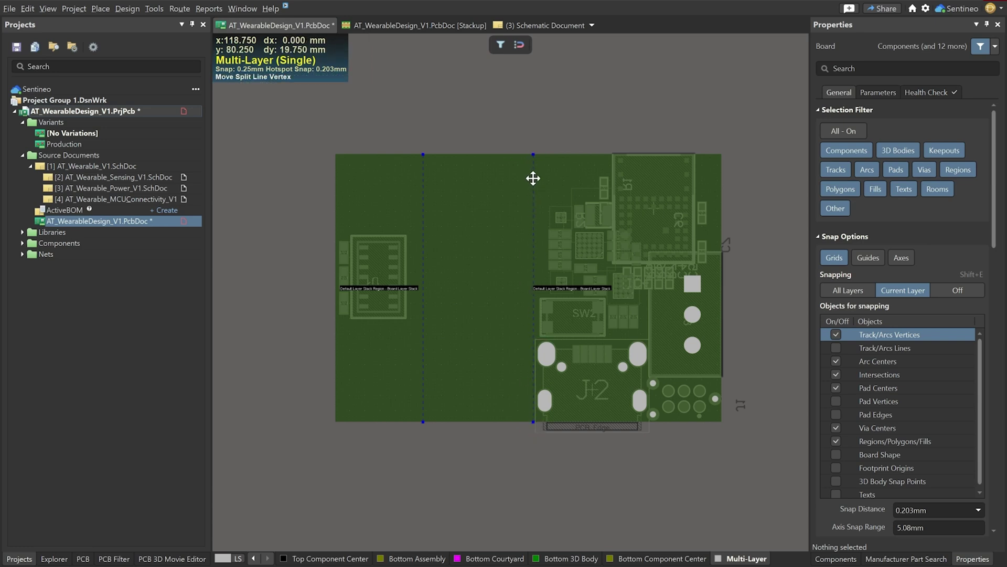
left_click(533, 178)
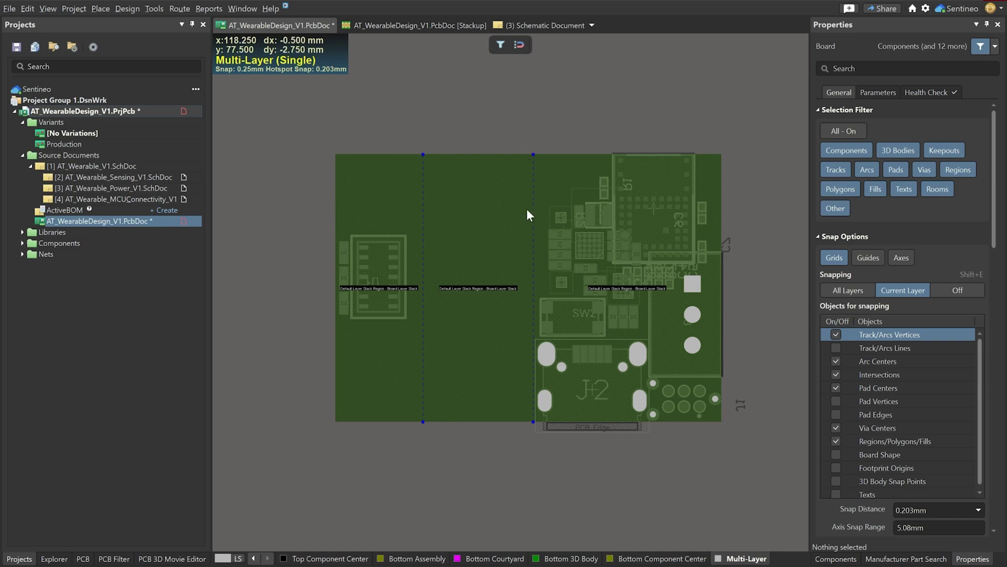
Rename the left region RigidLeft and untick 3D Locked.
double_click(384, 190)
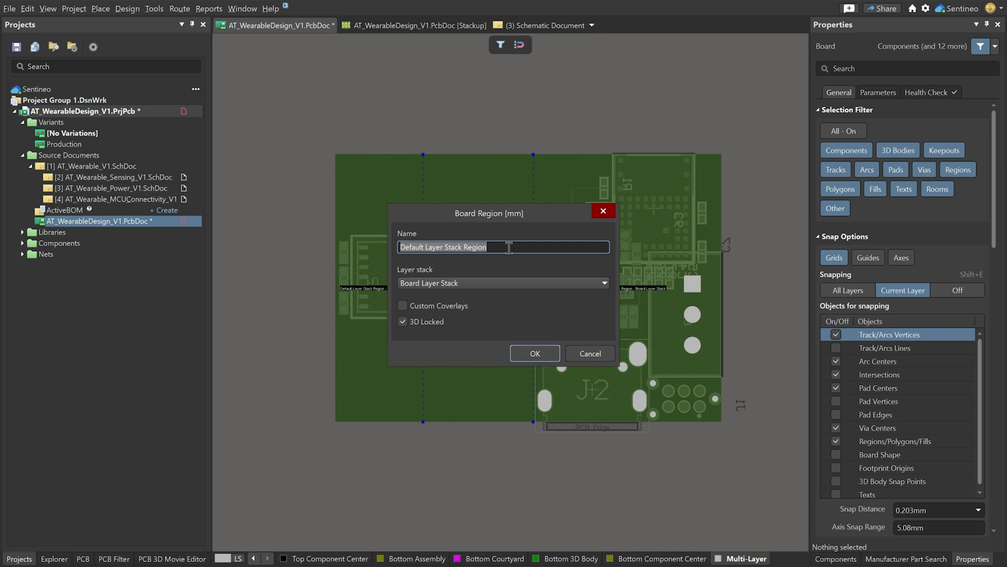
type("RigidLeft")
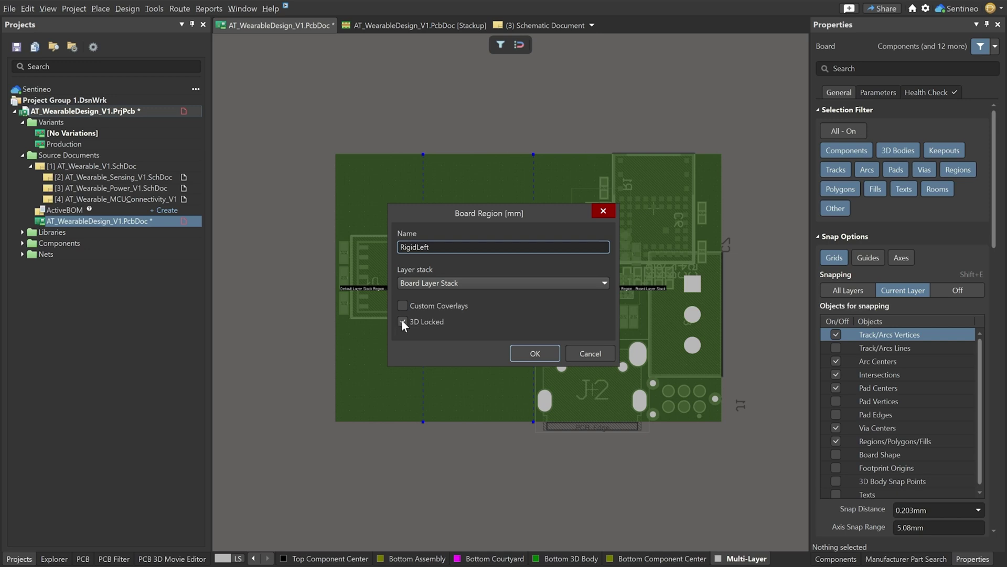
left_click(401, 321)
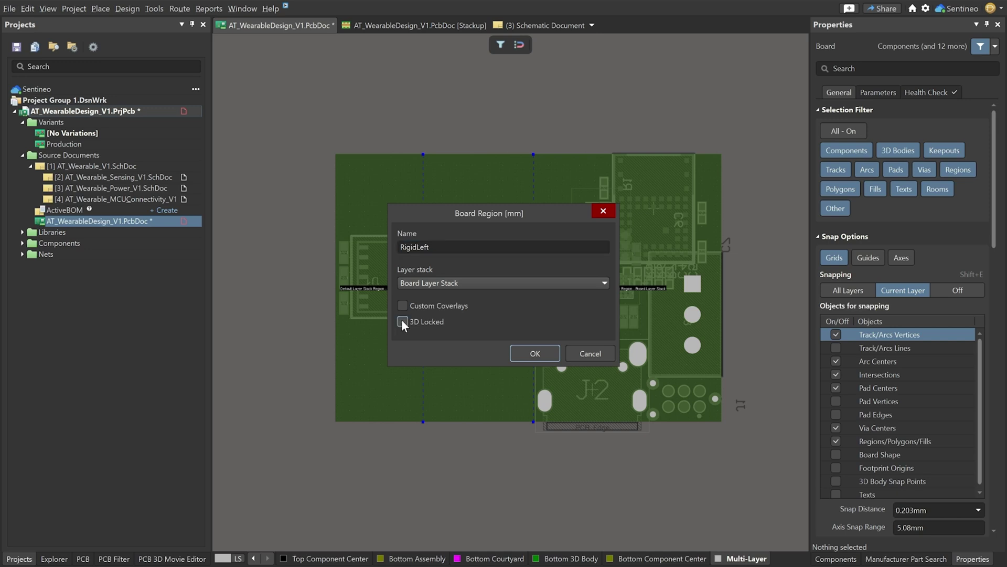
left_click(524, 348)
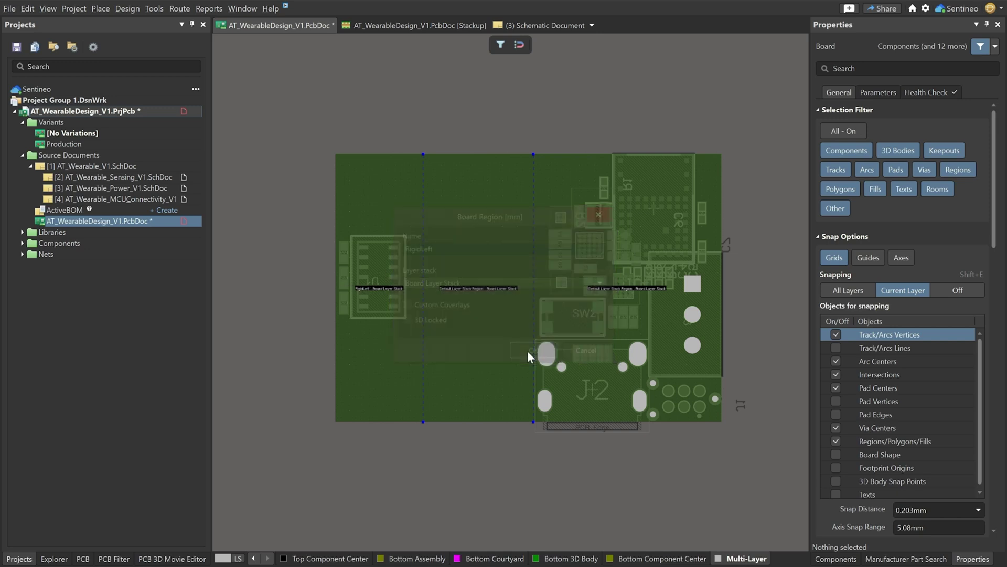
Rename the middle region Flex, untick 3D Locked, and give it the Flex layer stack.
double_click(481, 247)
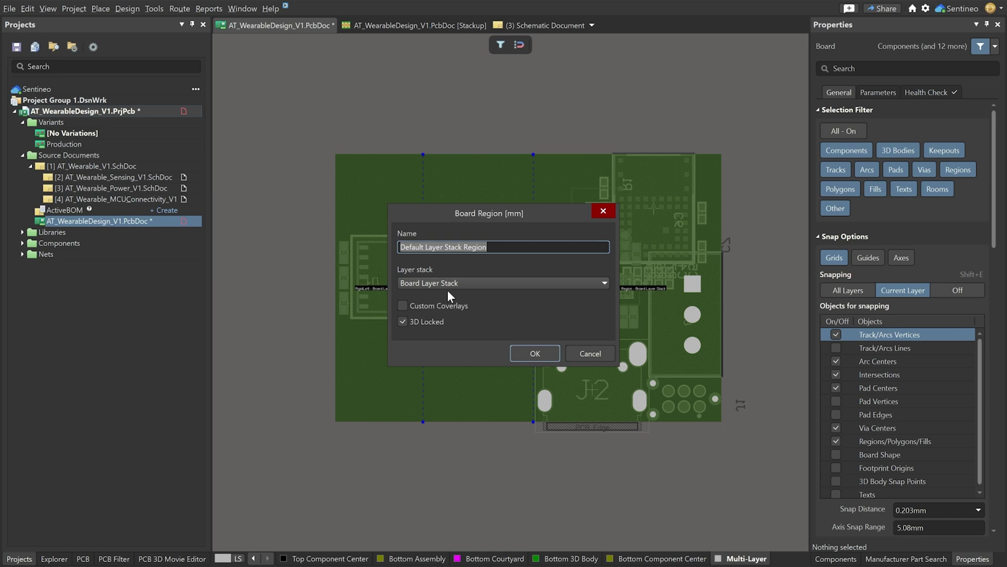
left_click(402, 321)
left_click(442, 282)
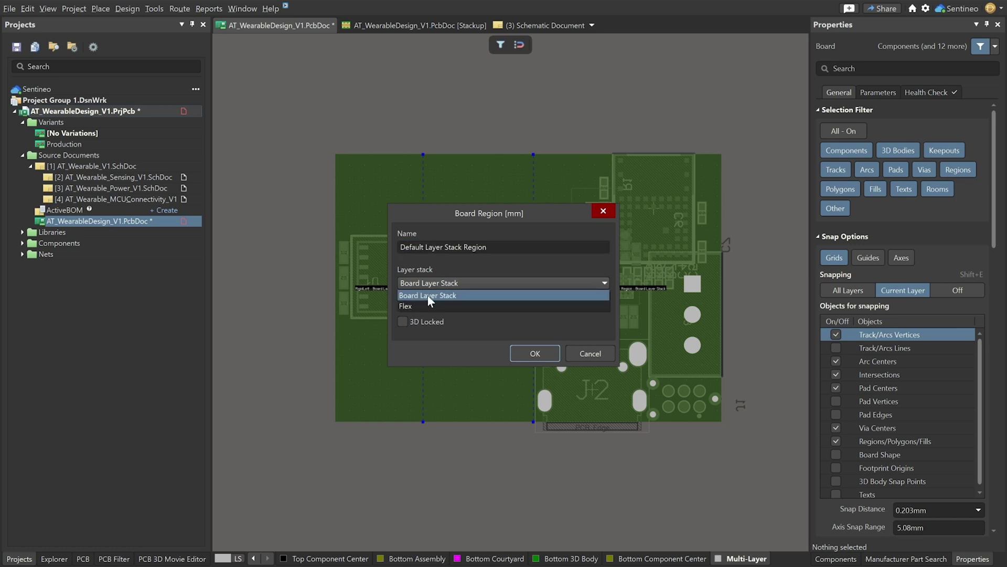
left_click(423, 306)
double_click(475, 247)
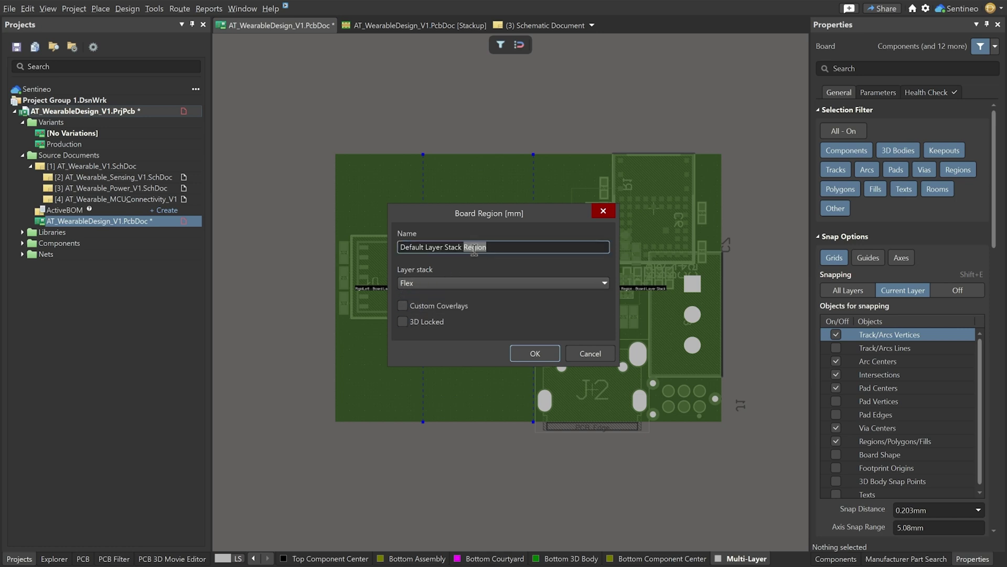
left_click(475, 247)
left_click_drag(502, 247, 384, 242)
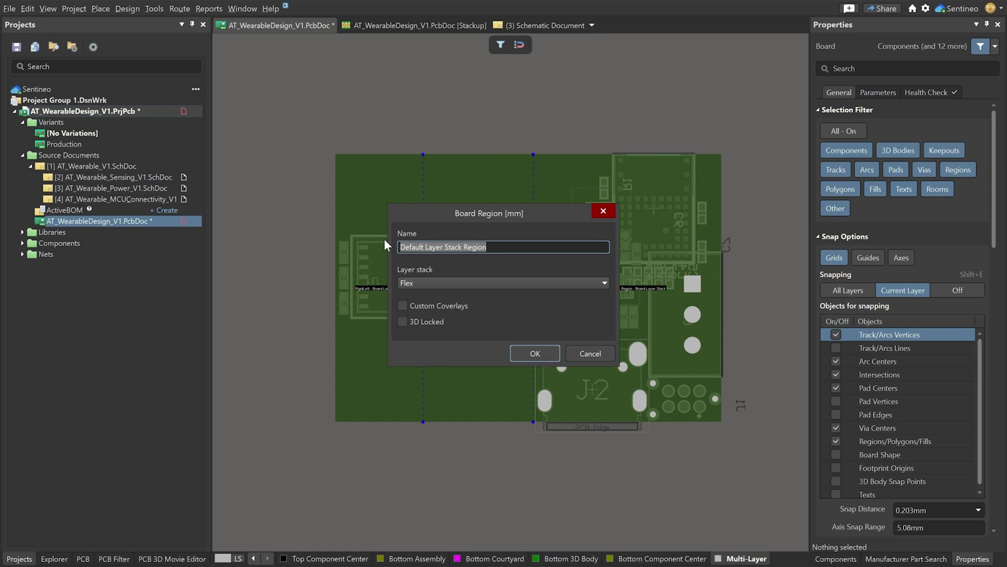
type("F")
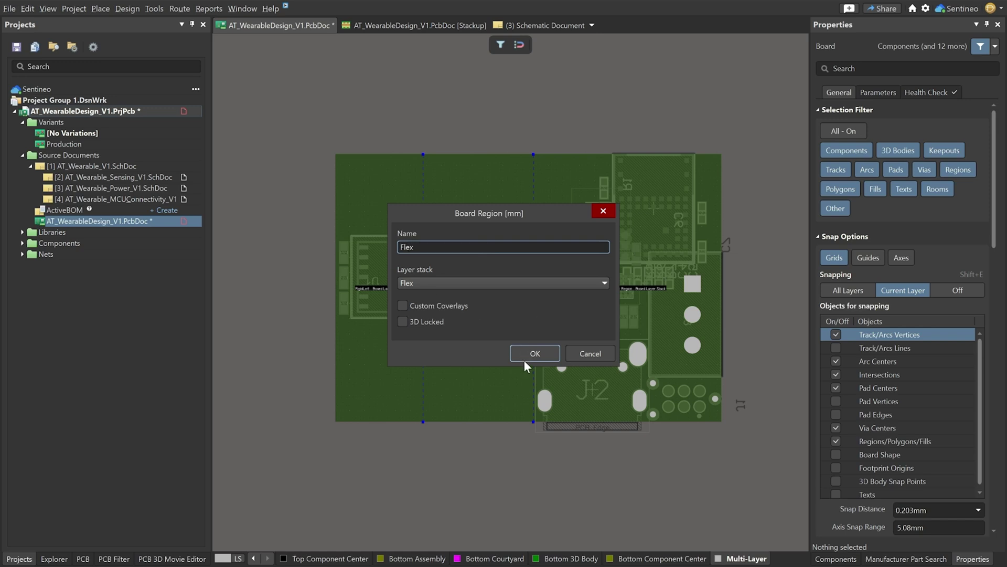
type("lex")
left_click(525, 357)
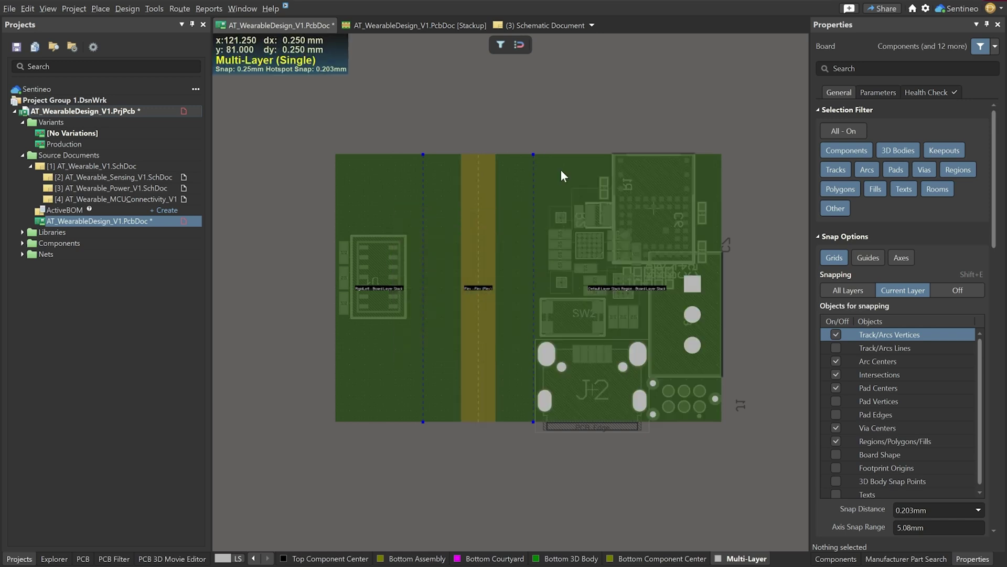
Rename the right-hand region RigidRight.
double_click(561, 169)
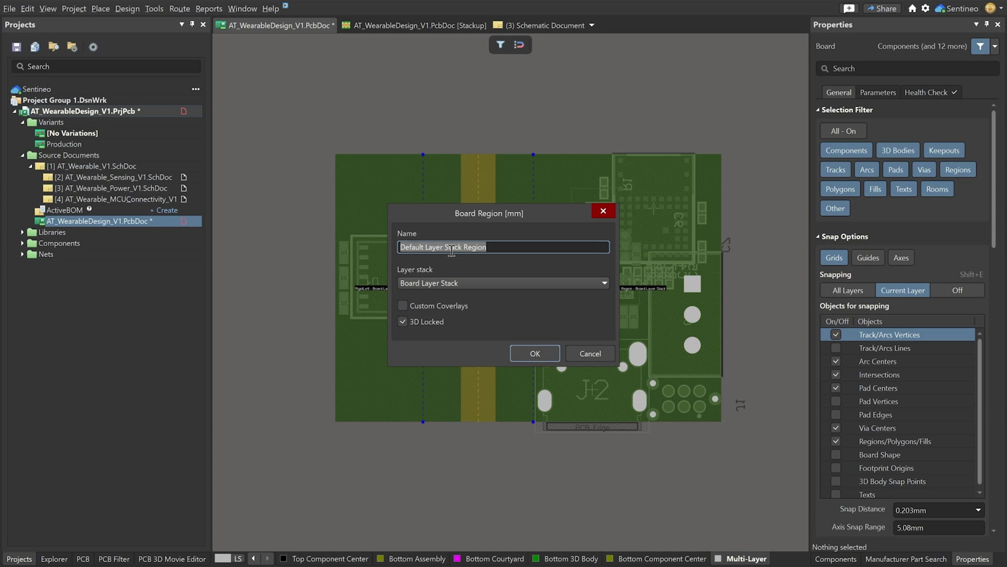
type("Rog")
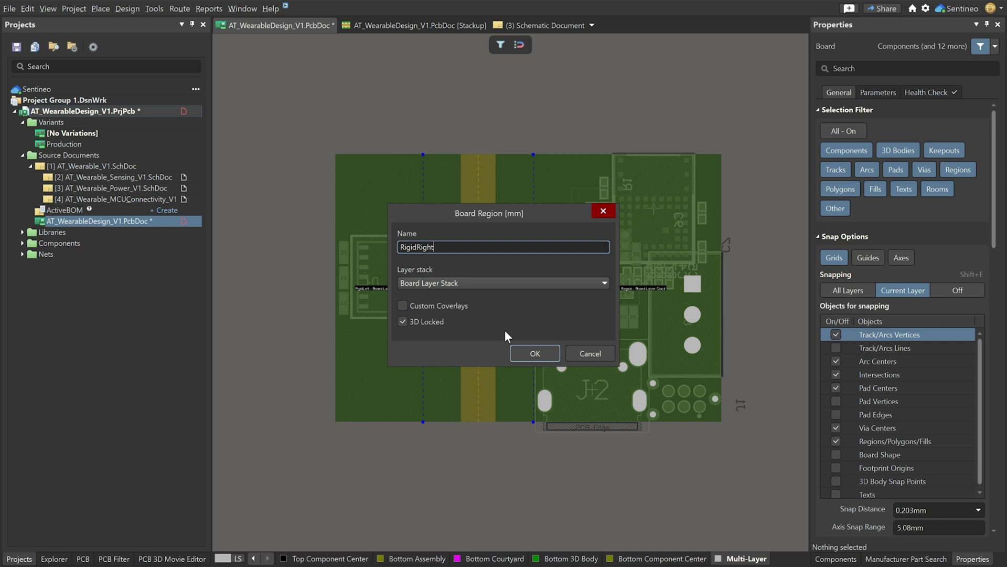
left_click(530, 354)
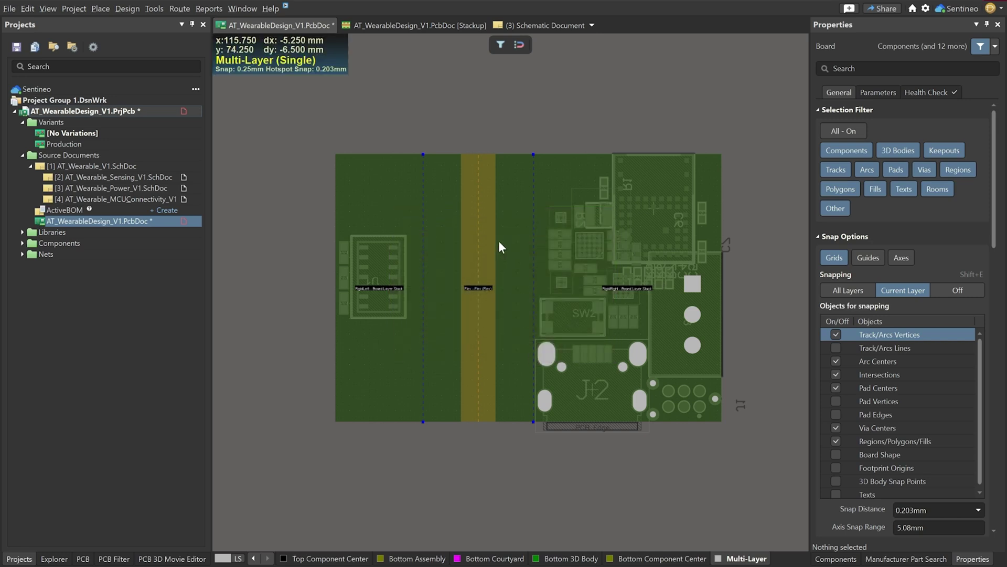
Orbit the split board in 3D to check the thinner flex strip, then return to 2D.
key("2")
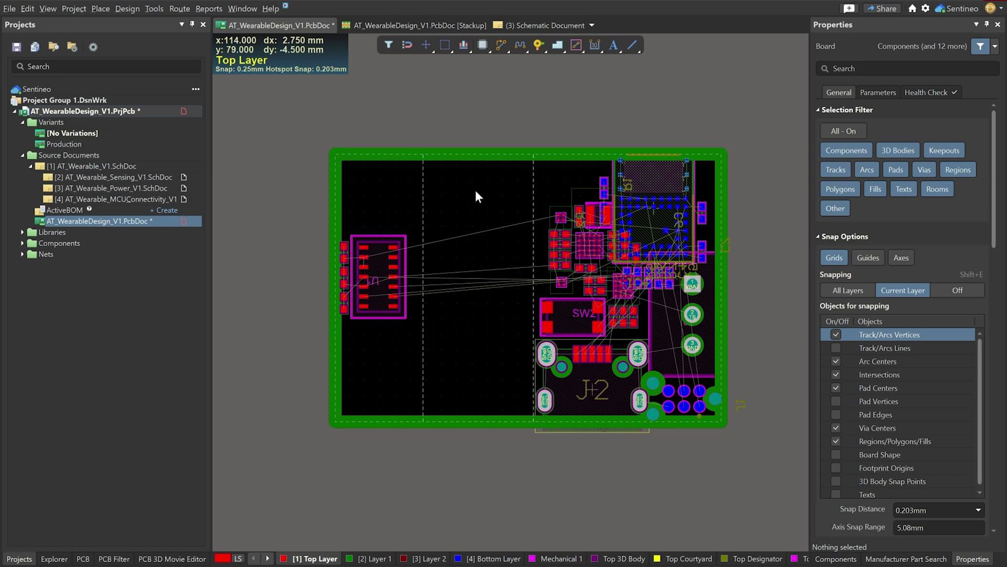
key("3")
mouse_move(442, 333)
right_mouse_down("shift")
mouse_move(426, 351)
mouse_move(418, 189)
mouse_move(415, 236)
right_mouse_up("shift")
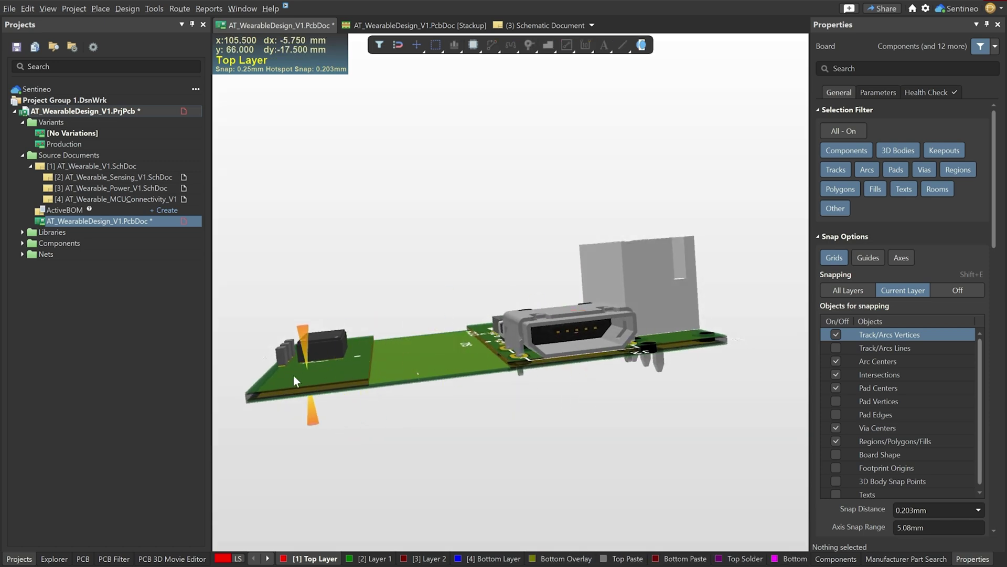
right_click_drag(450, 328, 417, 488, "shift")
right_click_drag(427, 315, 468, 331, "shift")
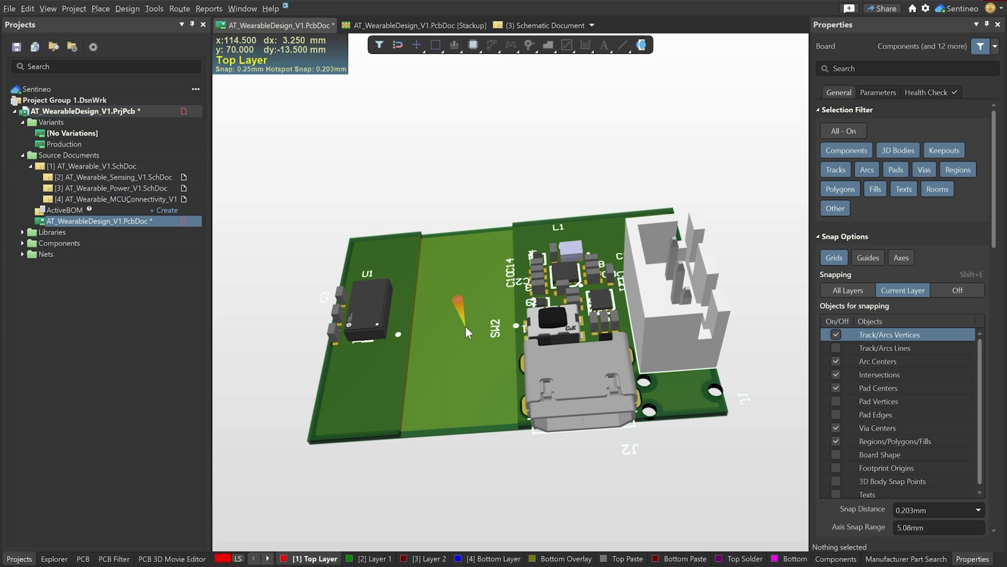
key("2")
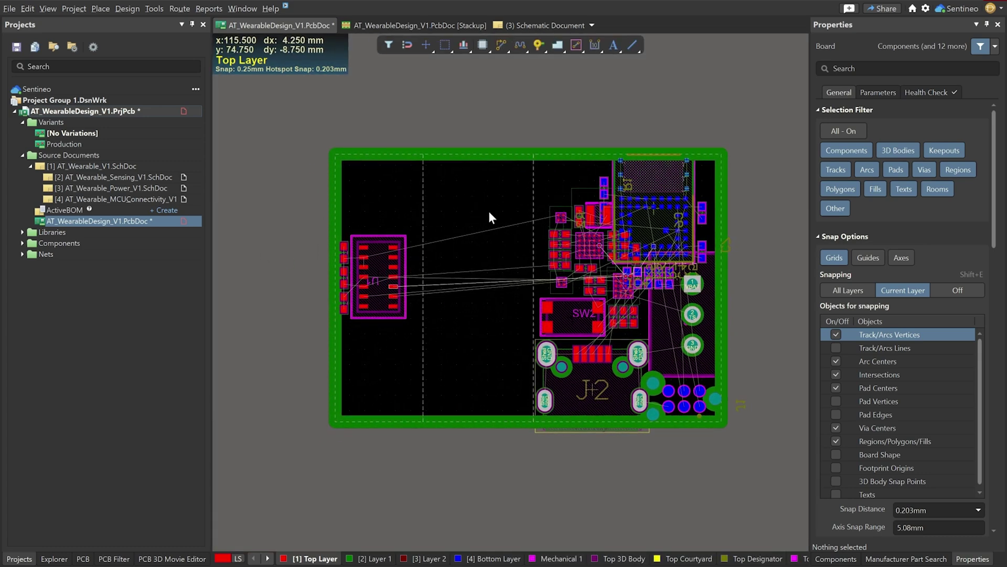
Move U1 and its neighbouring pads slightly down.
scroll(332, 425, "up", 2, "ctrl")
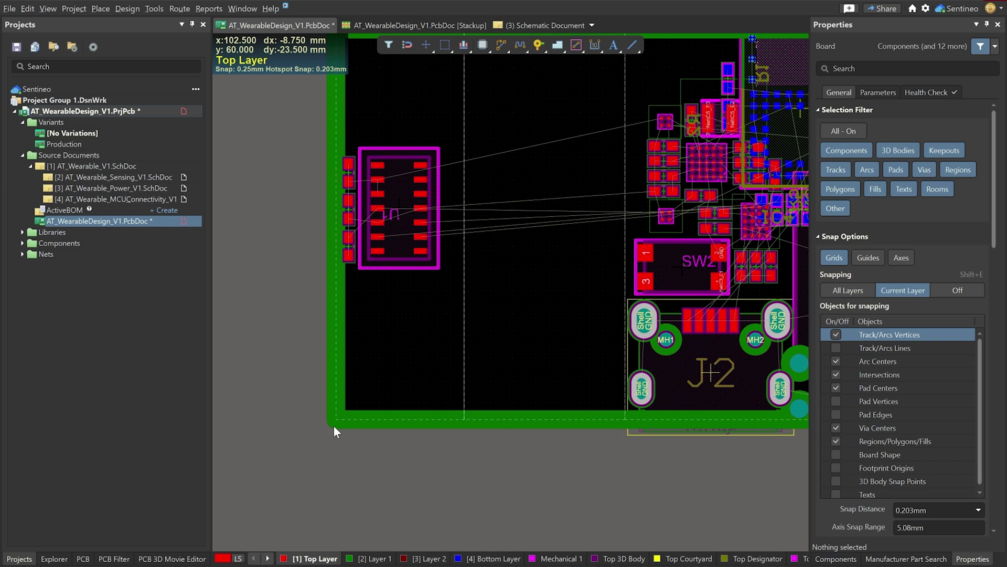
scroll(382, 204, "down", 2, "ctrl")
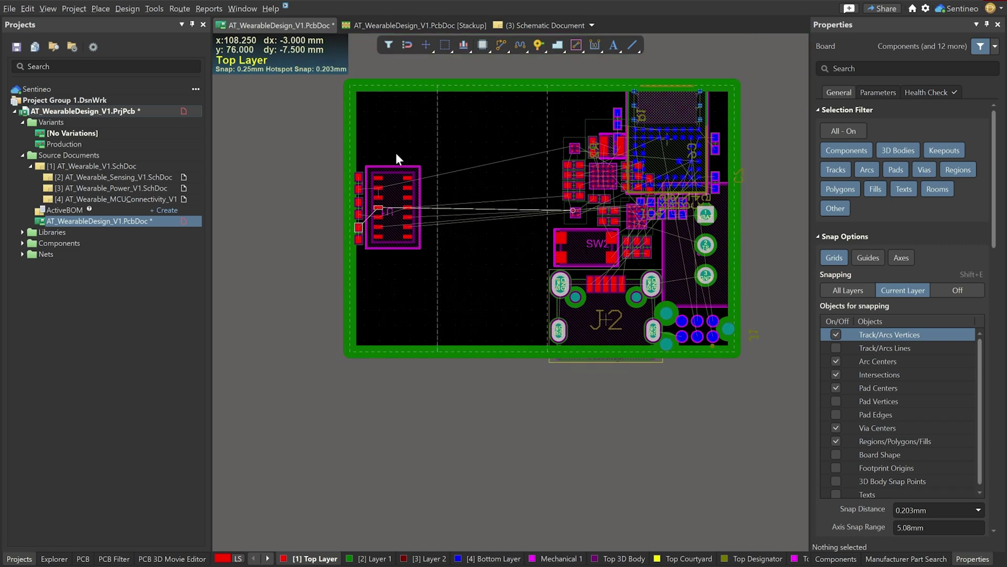
left_click_drag(303, 149, 461, 258)
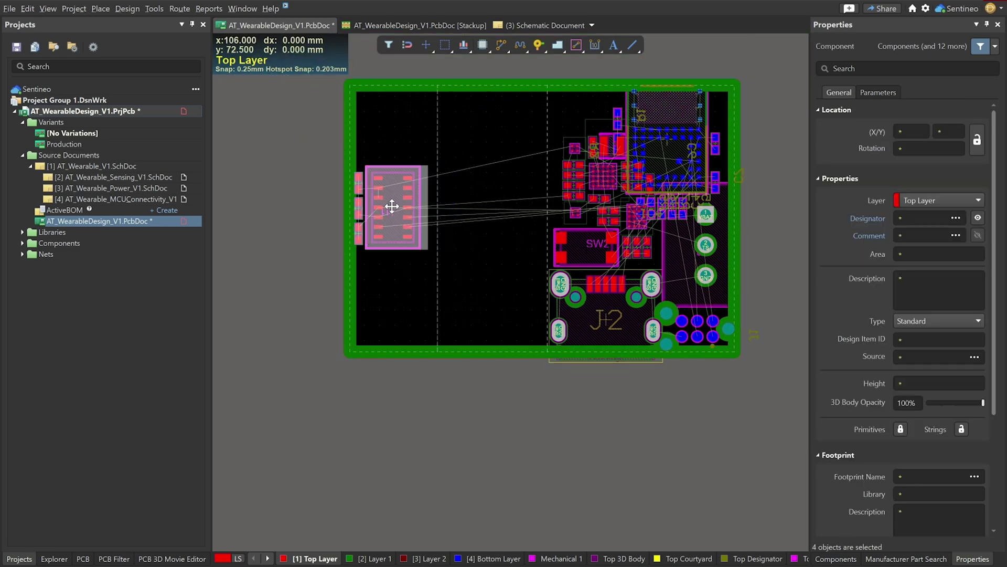
left_click_drag(391, 205, 392, 208)
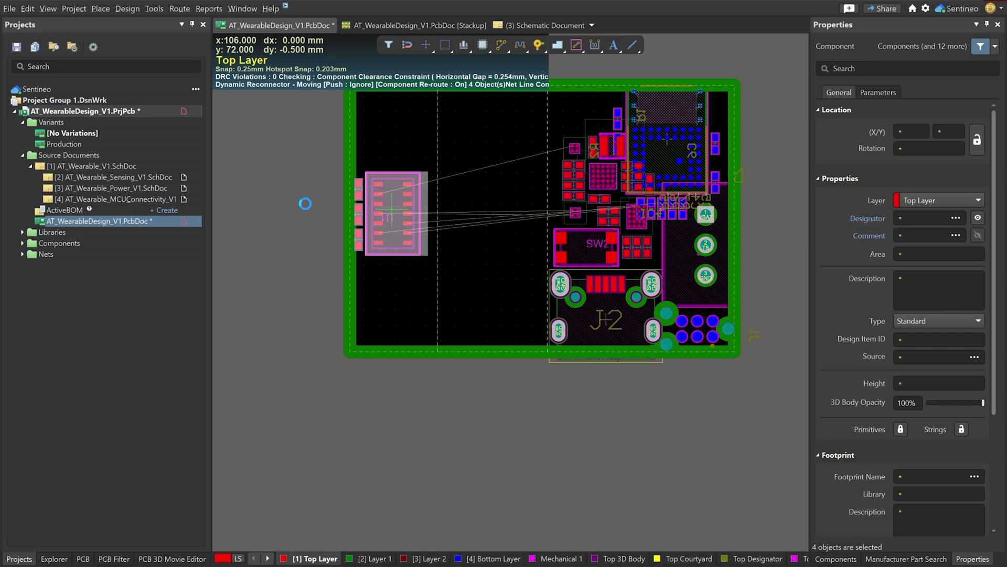
left_click(270, 200)
In Board Planning Mode, modify the board shape to cut away the upper-left area.
key("1")
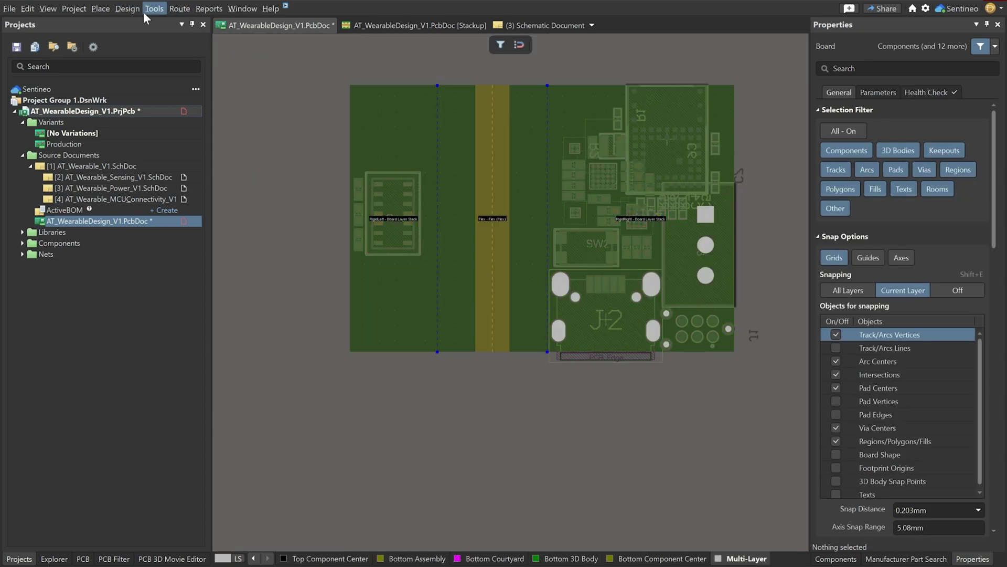
left_click(127, 9)
left_click(166, 81)
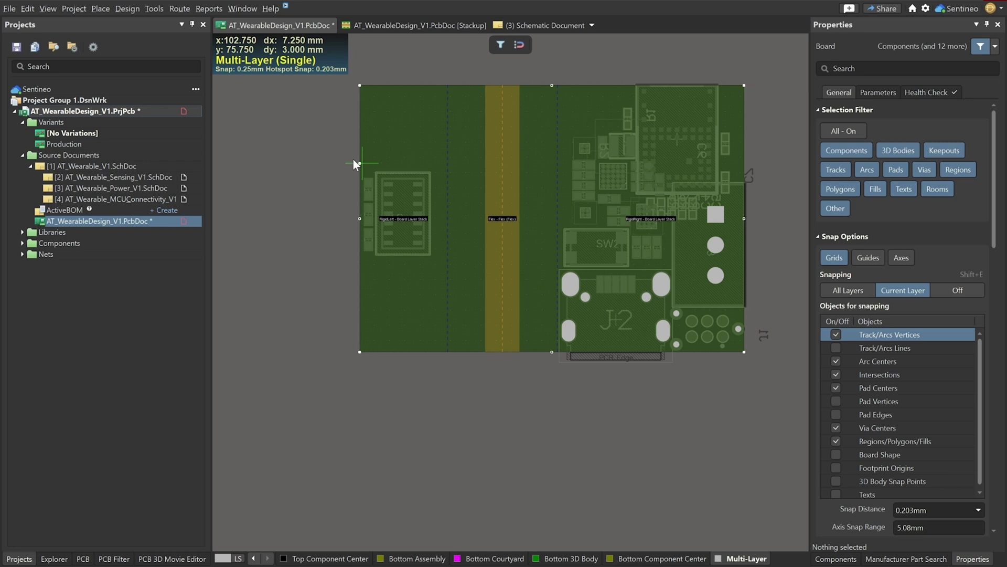
left_click(354, 165)
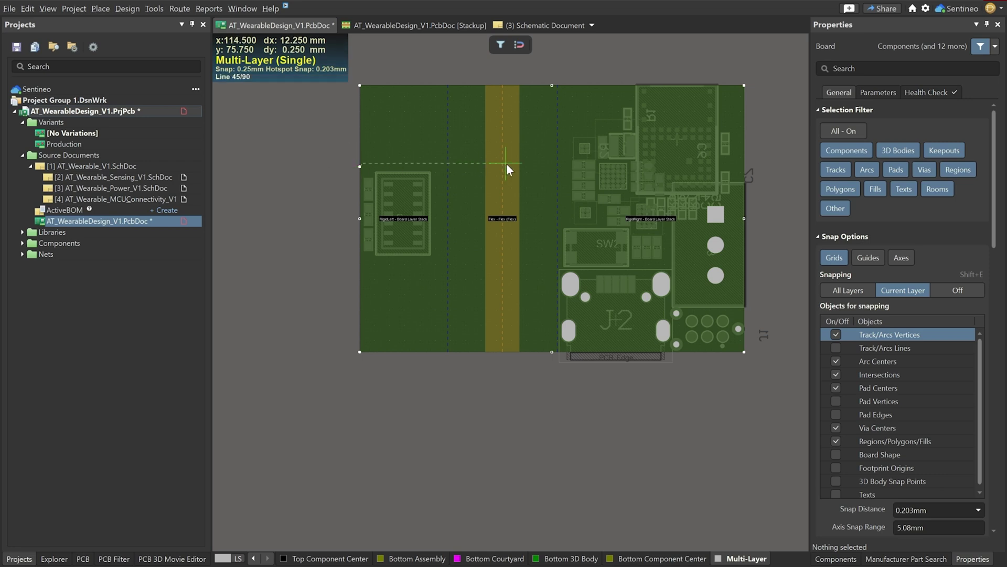
left_click(557, 166)
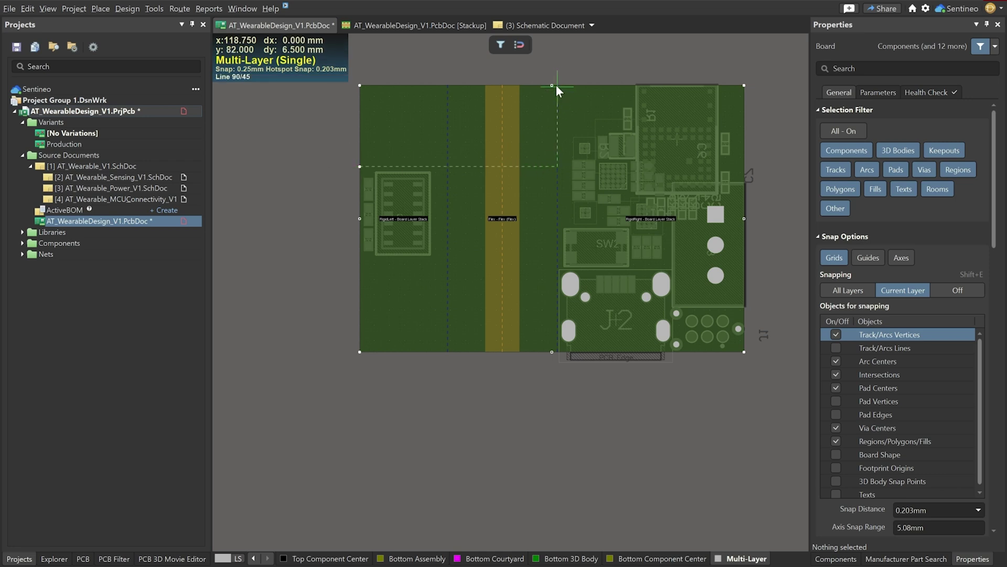
left_click(555, 84)
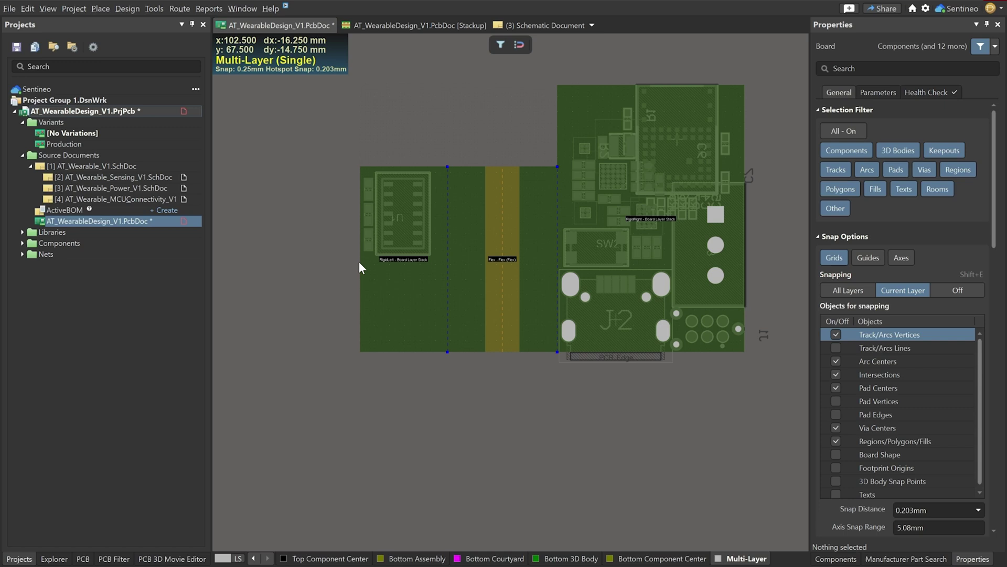
Modify the board shape again to cut away the lower-left area.
left_click(128, 9)
left_click(152, 93)
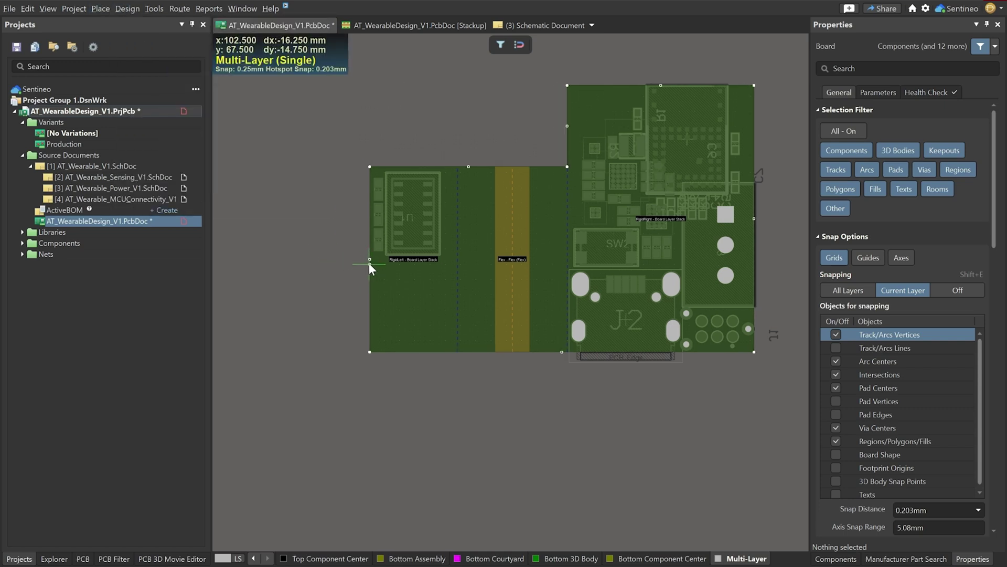
left_click(369, 263)
left_click(567, 264)
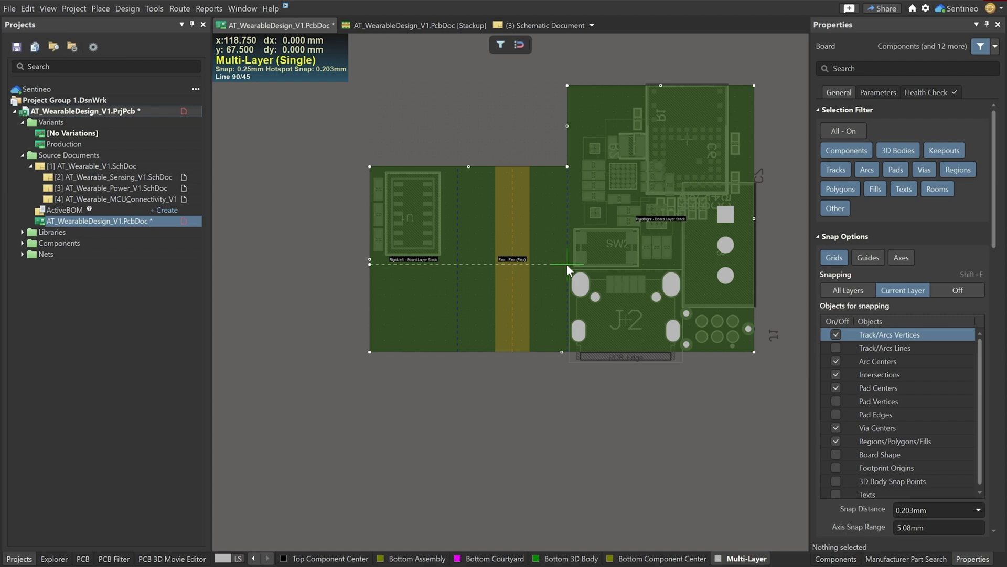
key("space")
left_click(567, 351)
right_click(567, 351)
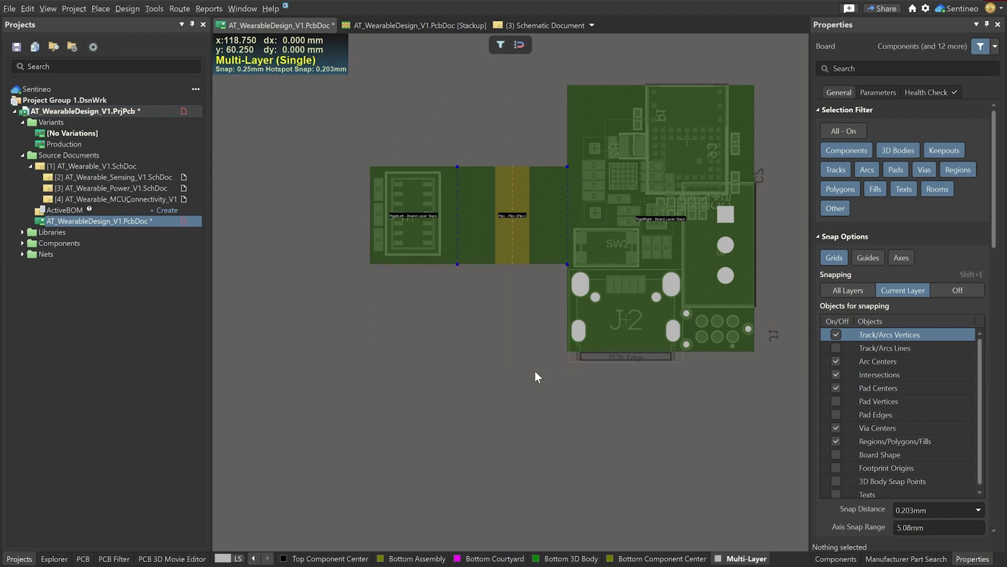
Orbit the reshaped board in 3D and fold the flex section up, then back flat.
key("2")
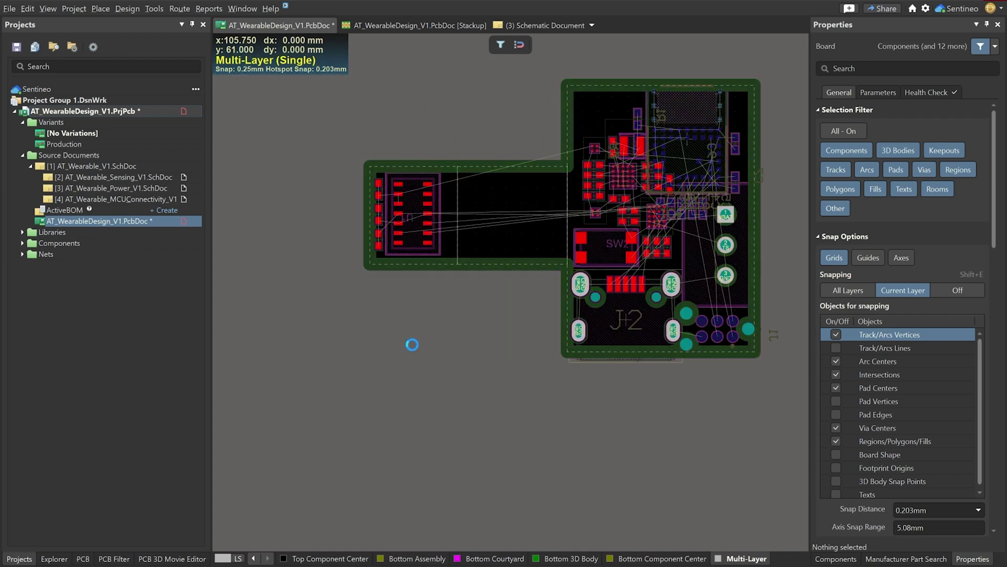
key("3")
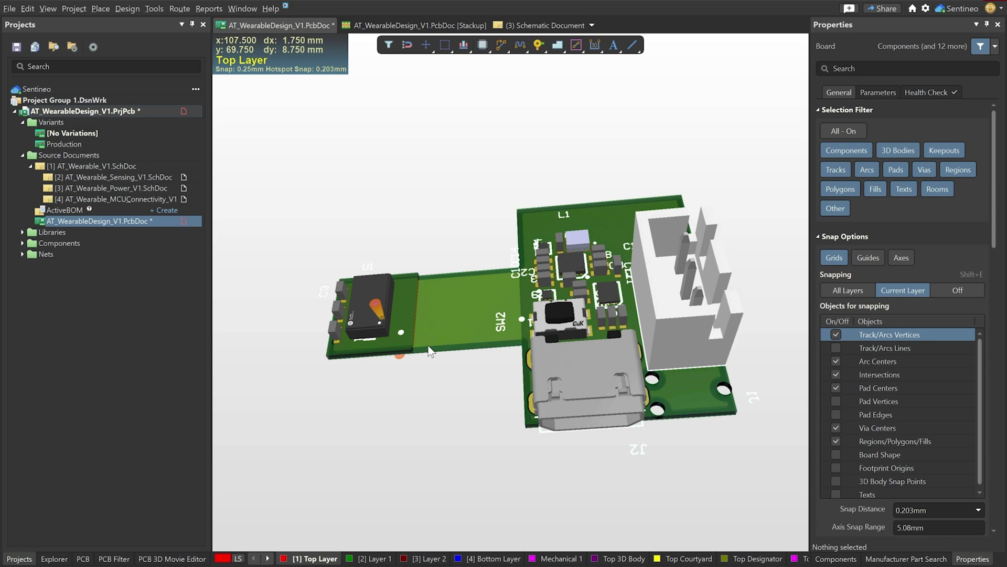
right_click_drag(503, 391, 622, 427, "shift")
right_click_drag(453, 335, 478, 352, "shift")
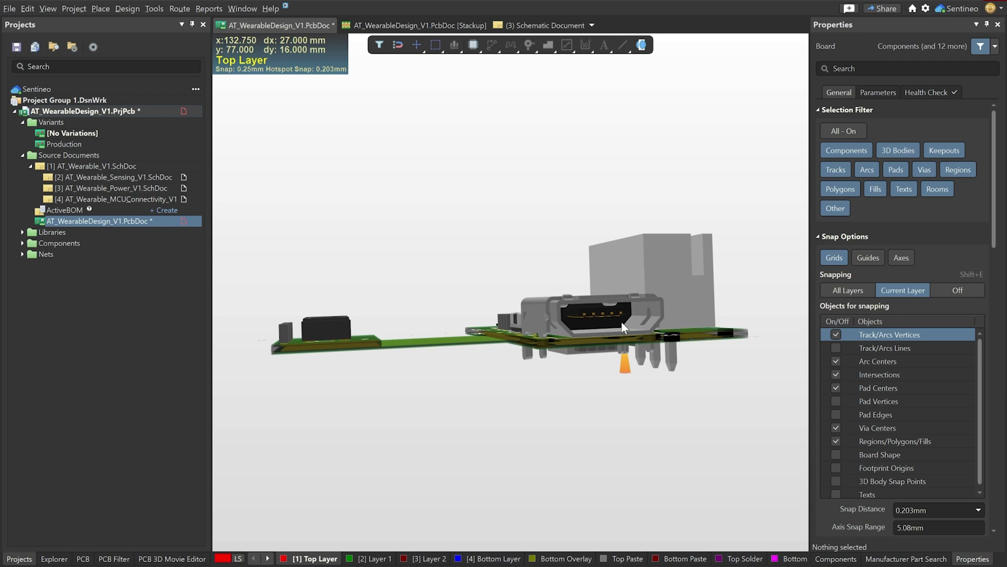
right_click_drag(621, 321, 508, 364, "shift")
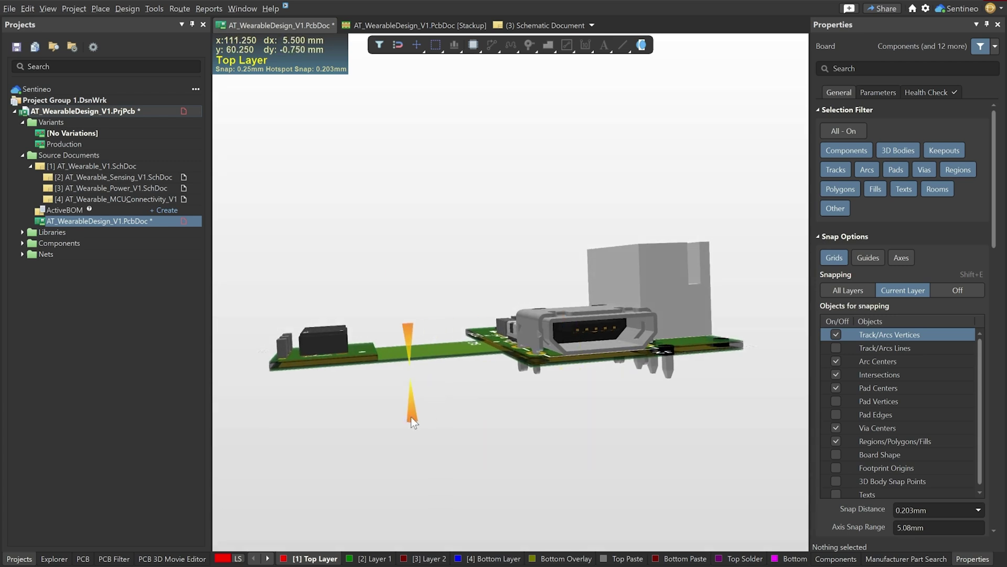
key("5")
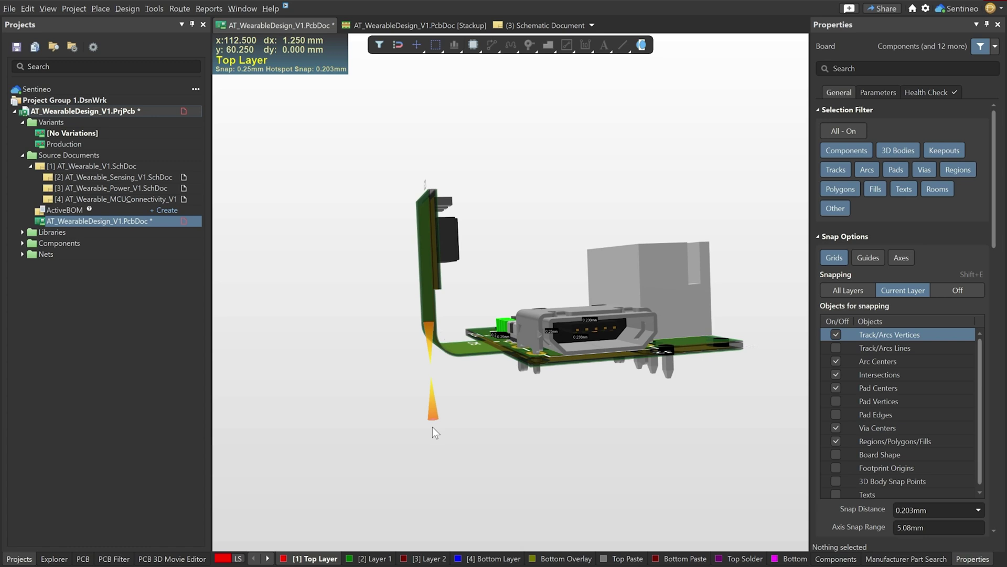
key("5")
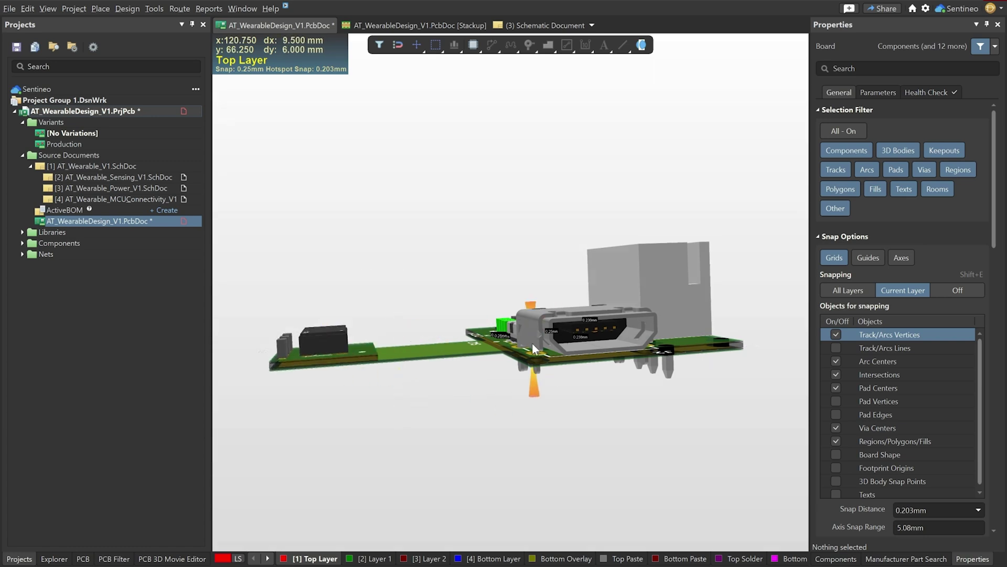
right_click_drag(541, 372, 314, 490, "shift")
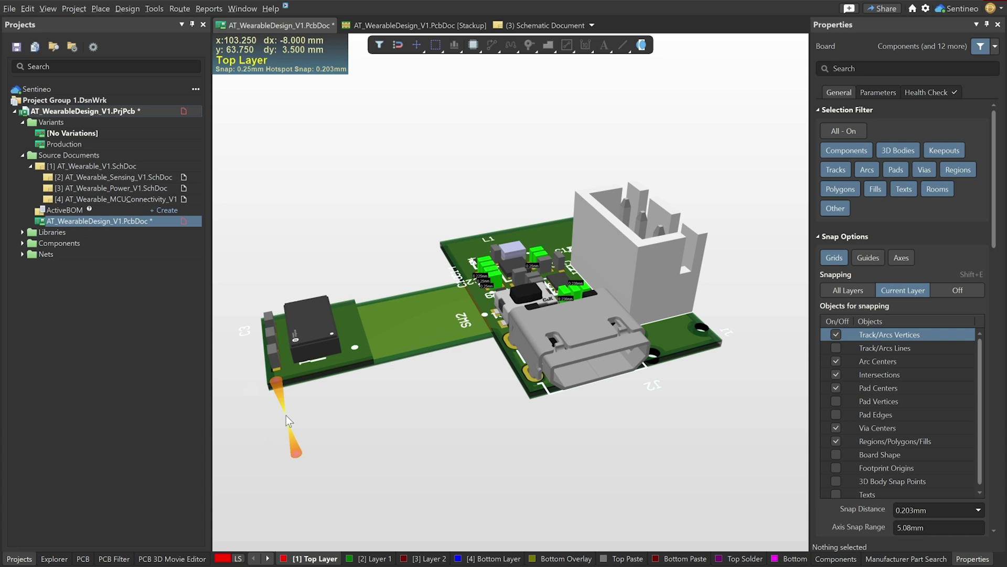
In the Layer Stack Regions panel, select the Flex region's 90° bending line.
left_click(83, 558)
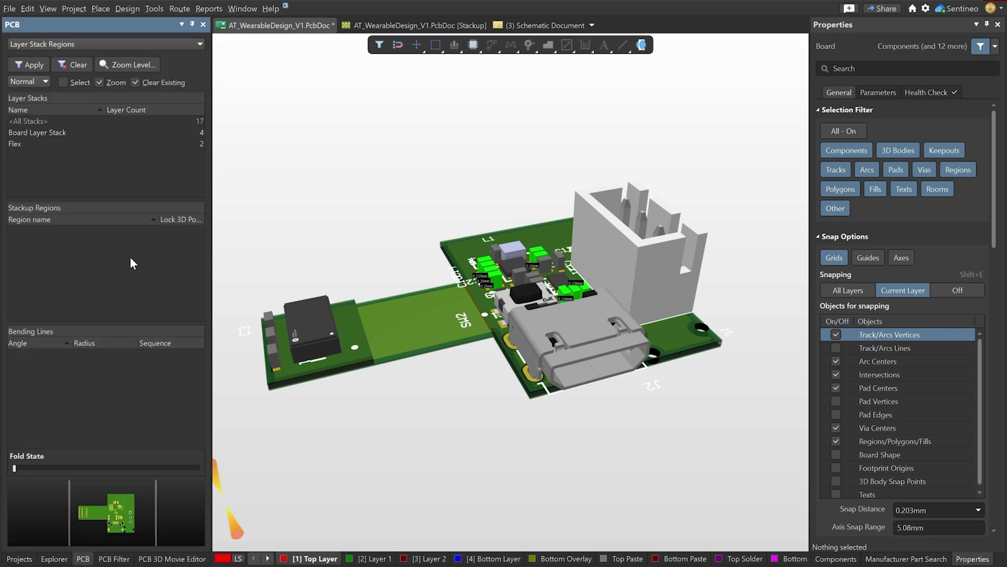
left_click(19, 145)
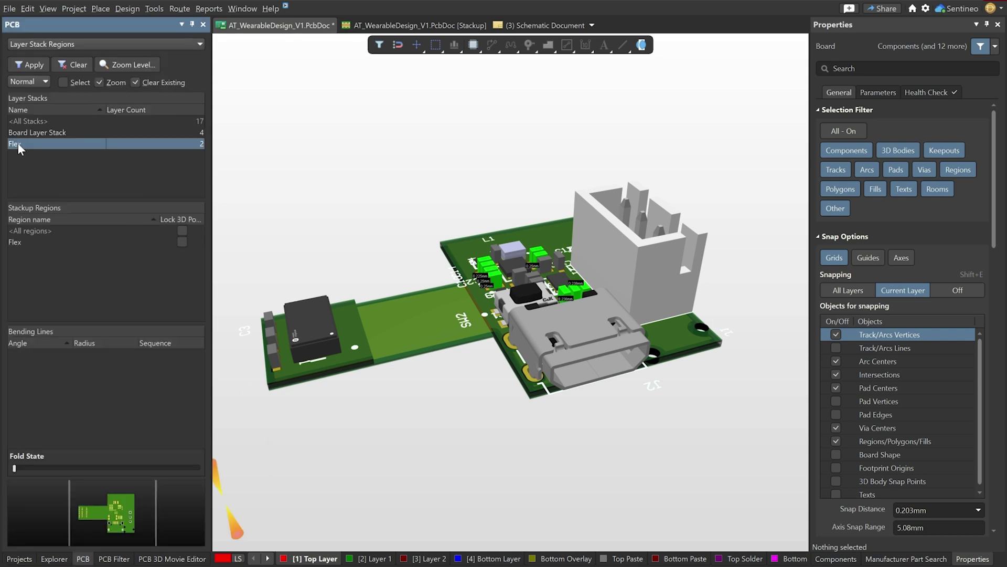
left_click(16, 241)
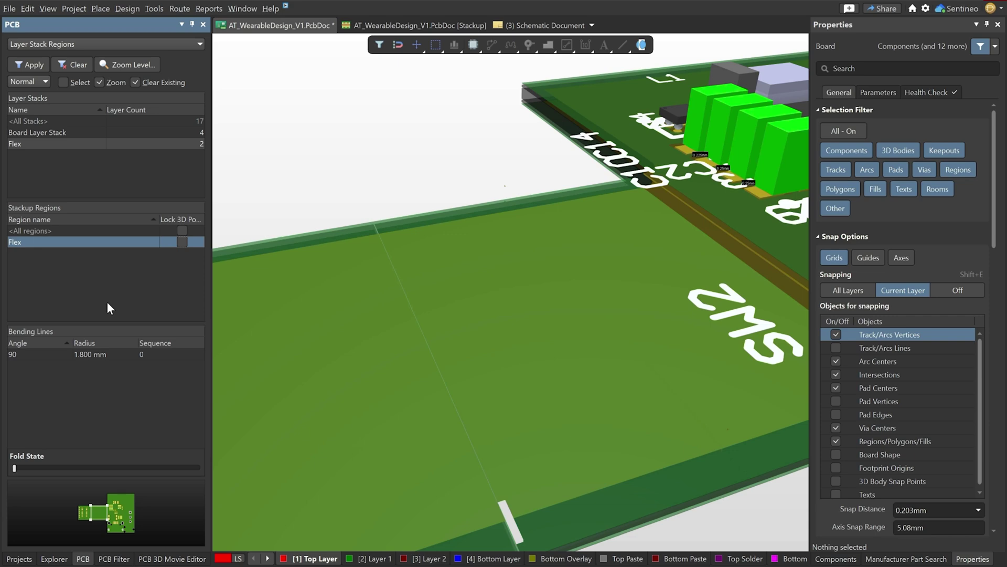
left_click(17, 354)
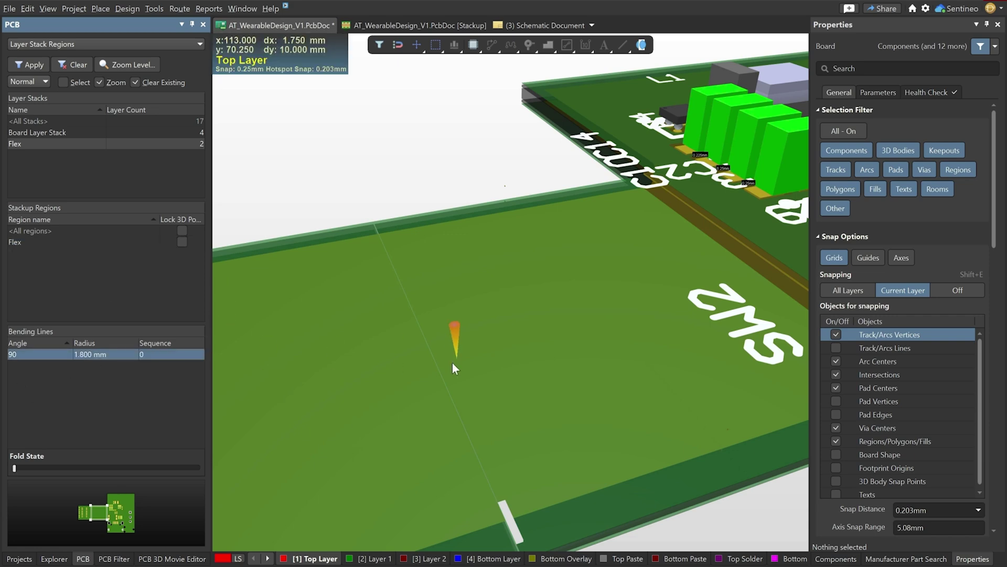
scroll(457, 353, "down", 5, "ctrl")
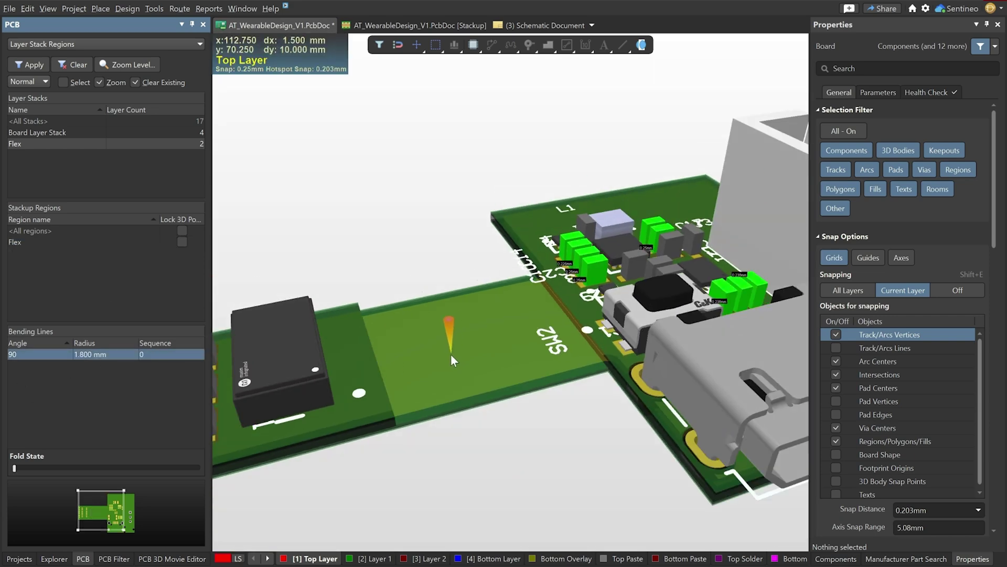
key("2")
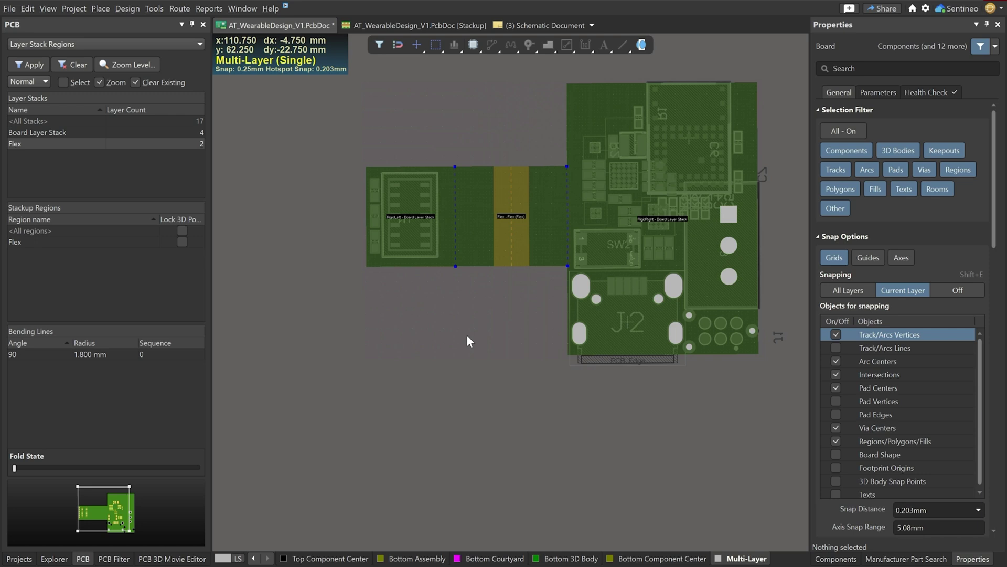
scroll(511, 233, "up", 3, "ctrl")
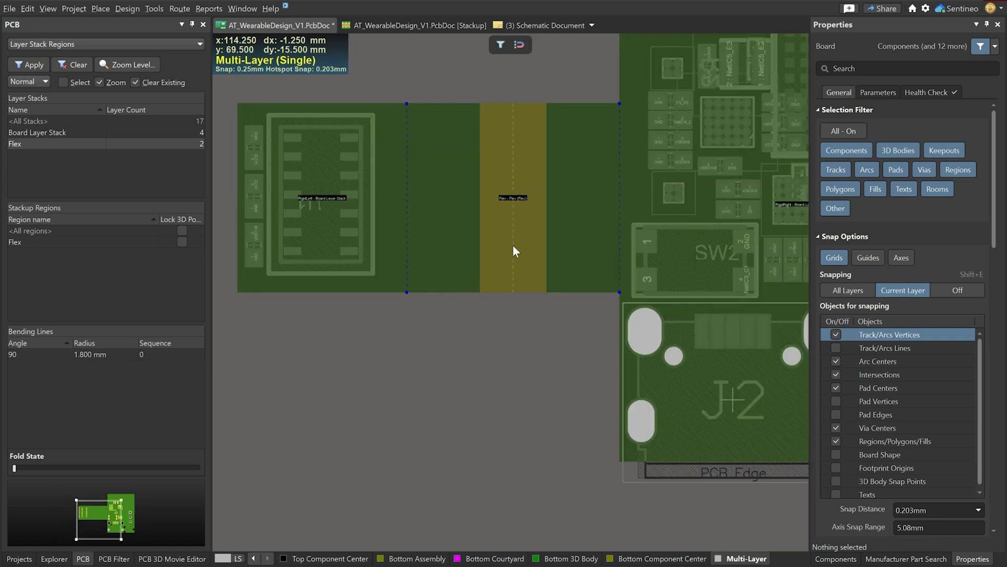
left_click(12, 354)
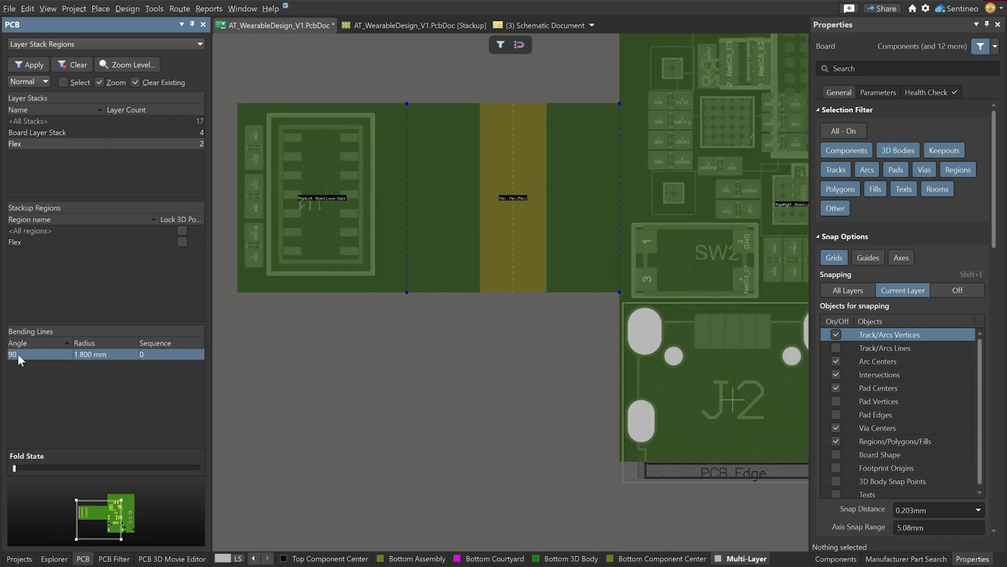
Set the bending line to Angle 180 and Radius 3 mm.
double_click(18, 354)
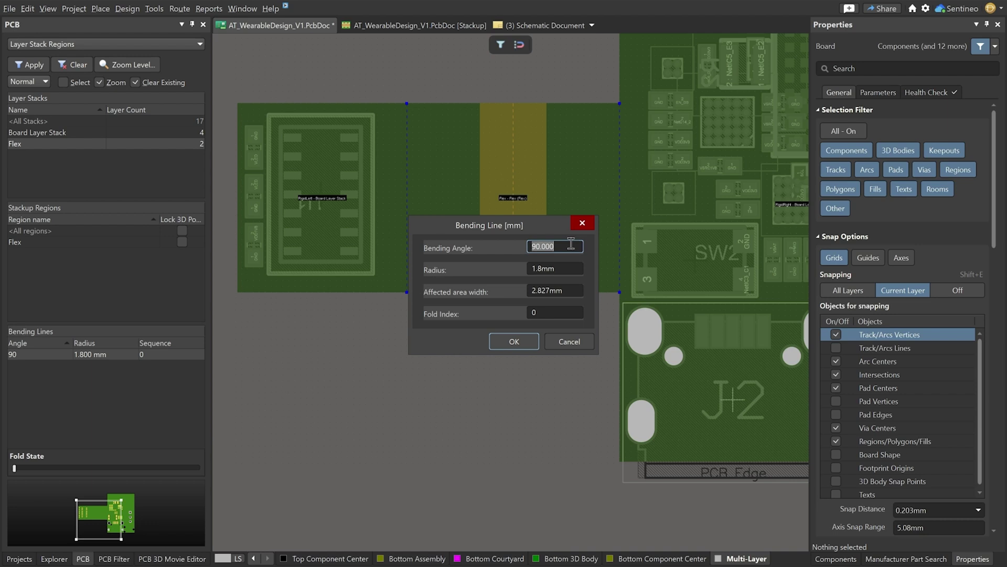
type("180")
left_click(569, 268)
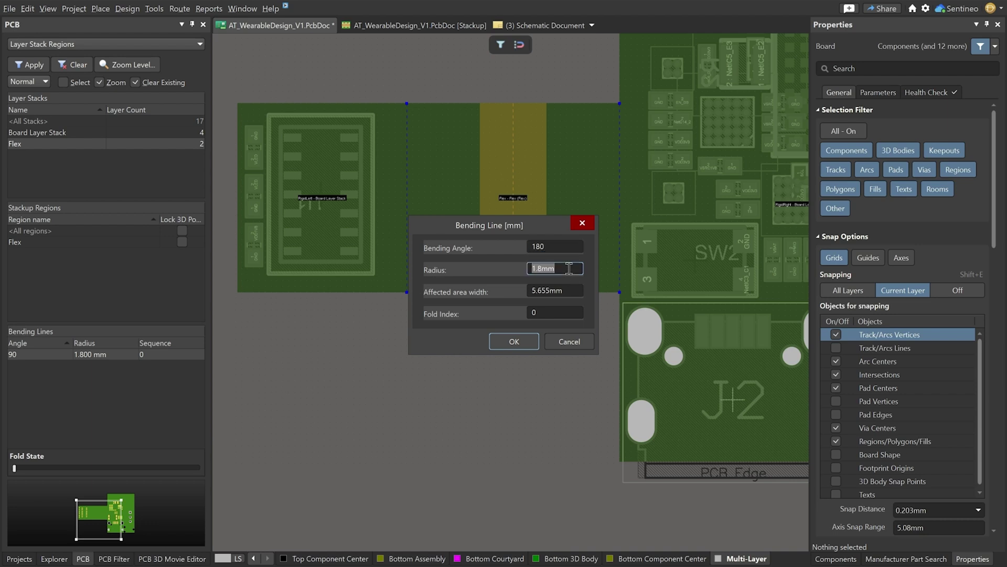
type("3")
left_click(515, 342)
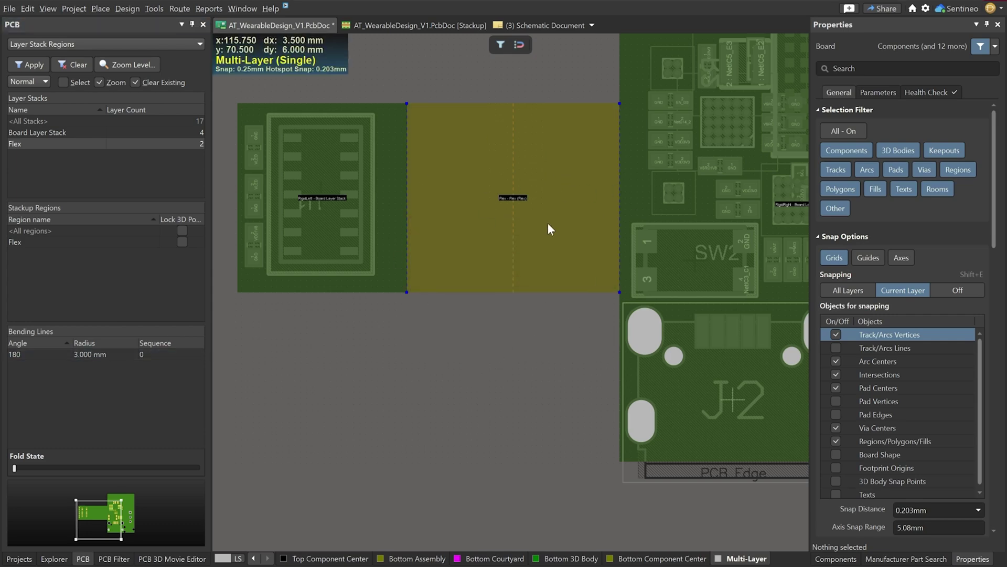
Fold the flex 180° over the main board in 3D, orbit it, and show the Projects panel.
key("3")
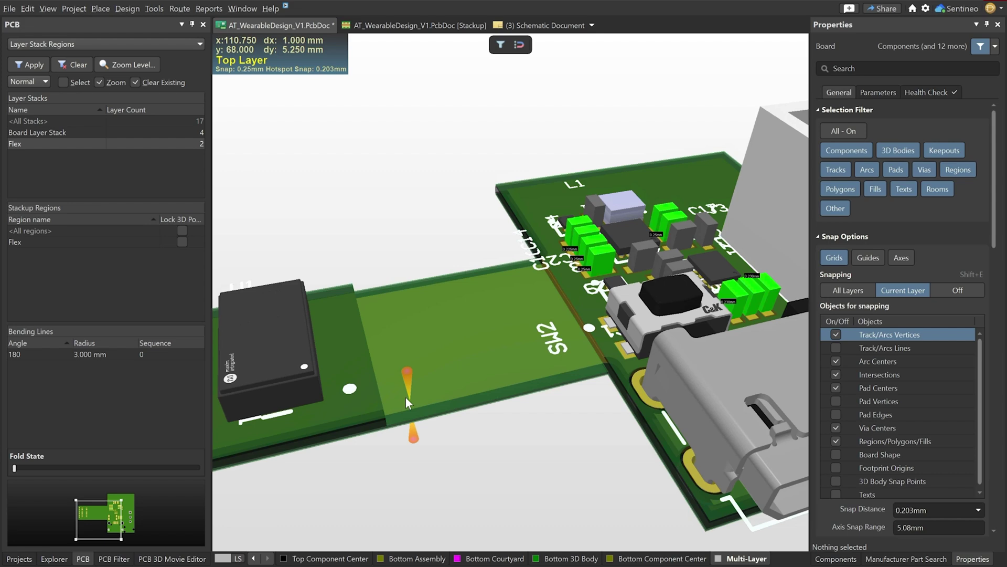
key("1")
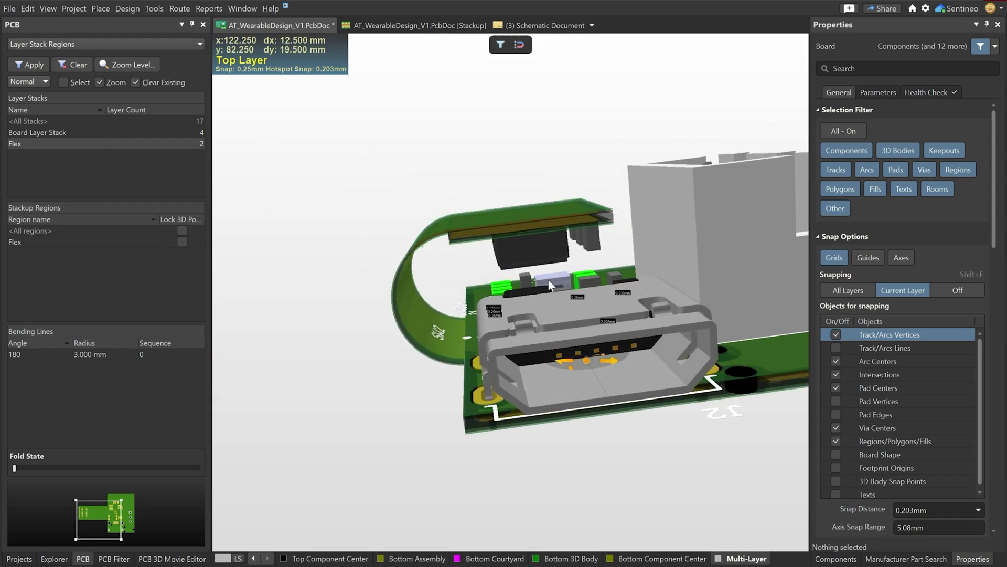
scroll(500, 295, "down", 3, "ctrl")
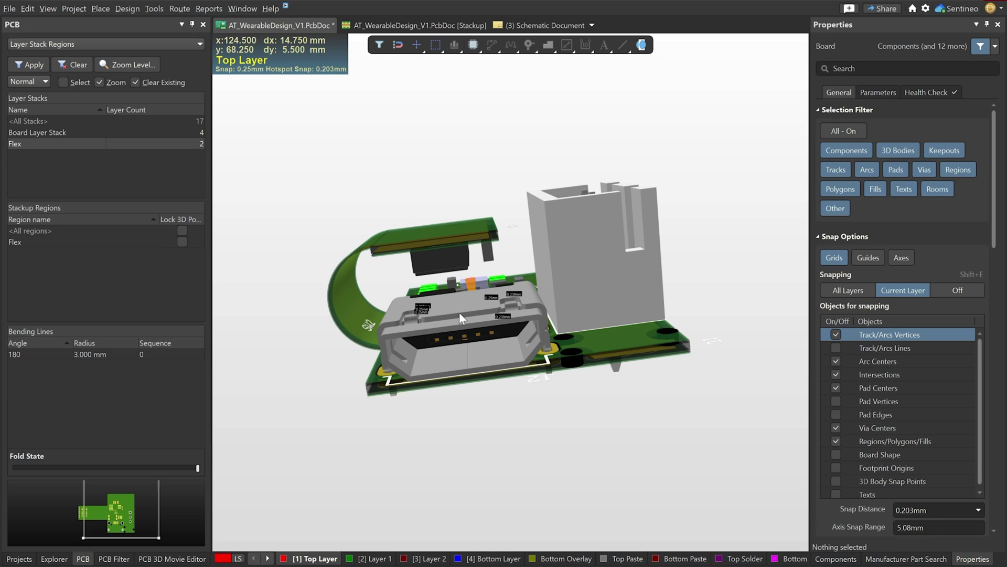
right_click_drag(460, 310, 377, 147, "shift")
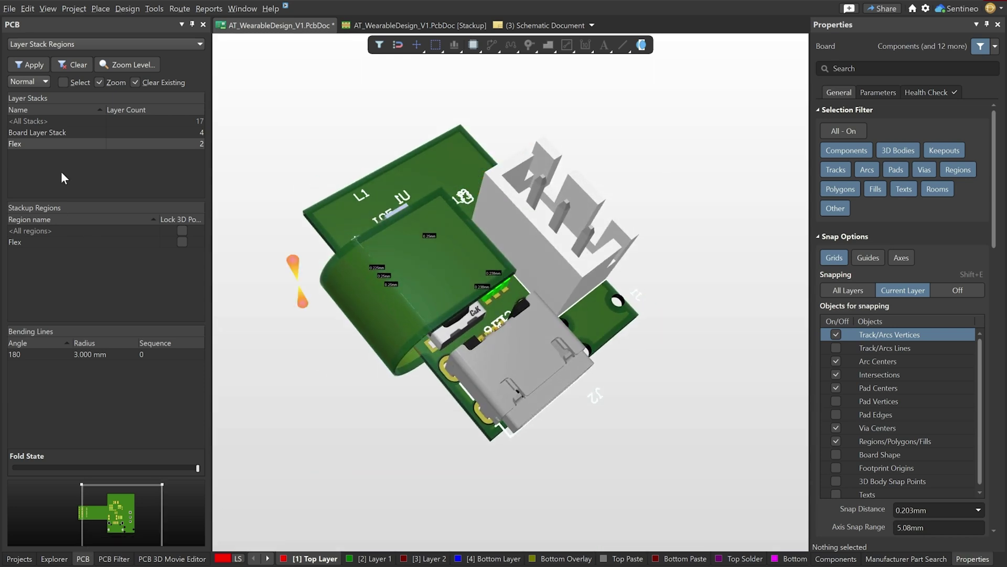
left_click(19, 558)
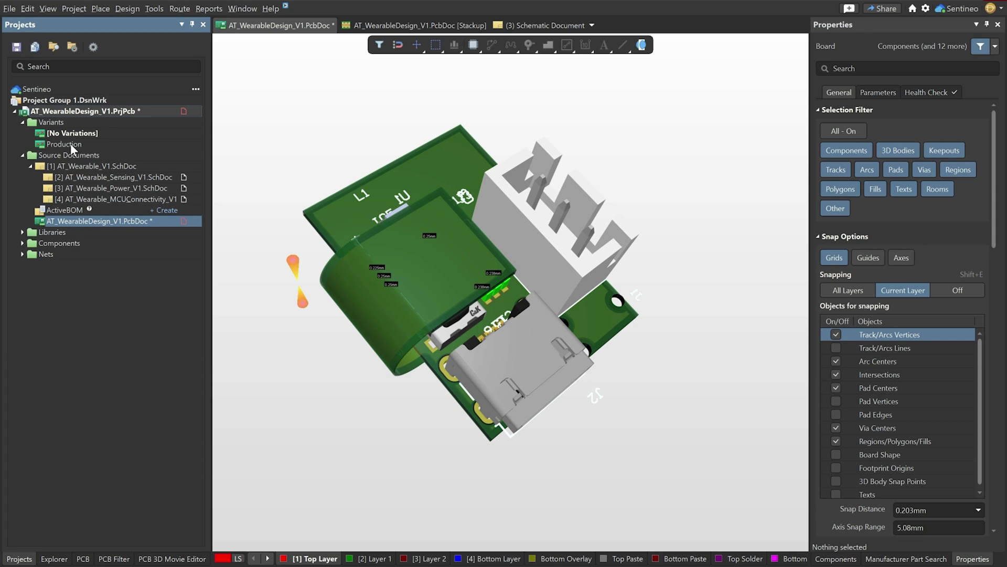
Activate the Production variant and orbit the 3D board, including its underside, to inspect it.
double_click(70, 143)
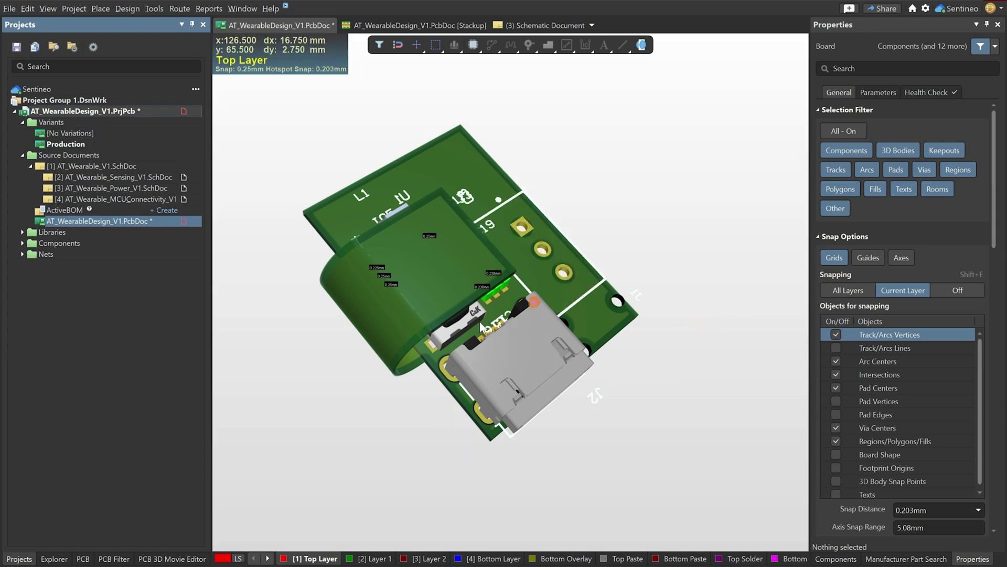
right_click_drag(481, 326, 366, 466, "shift")
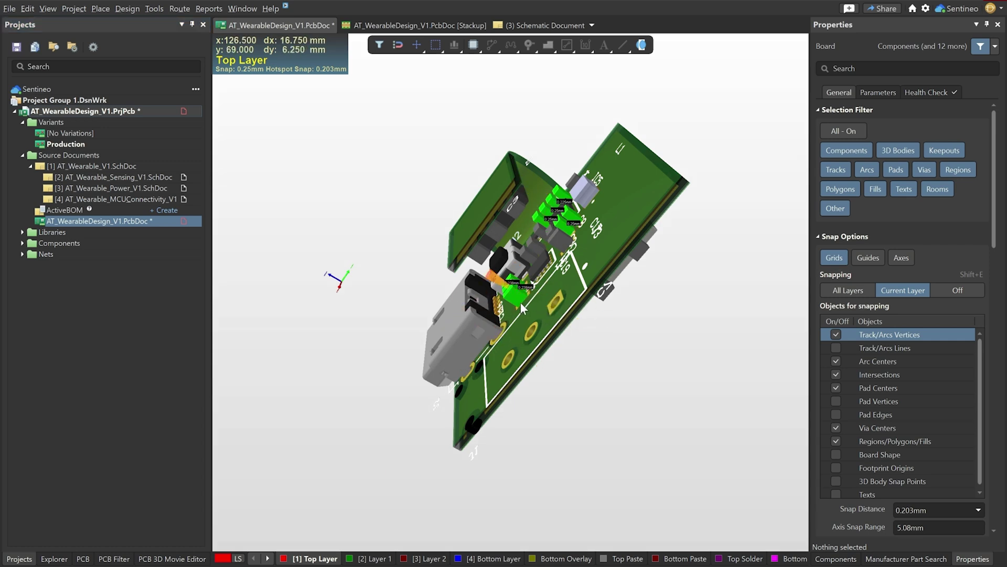
right_click_drag(518, 287, 542, 173, "shift")
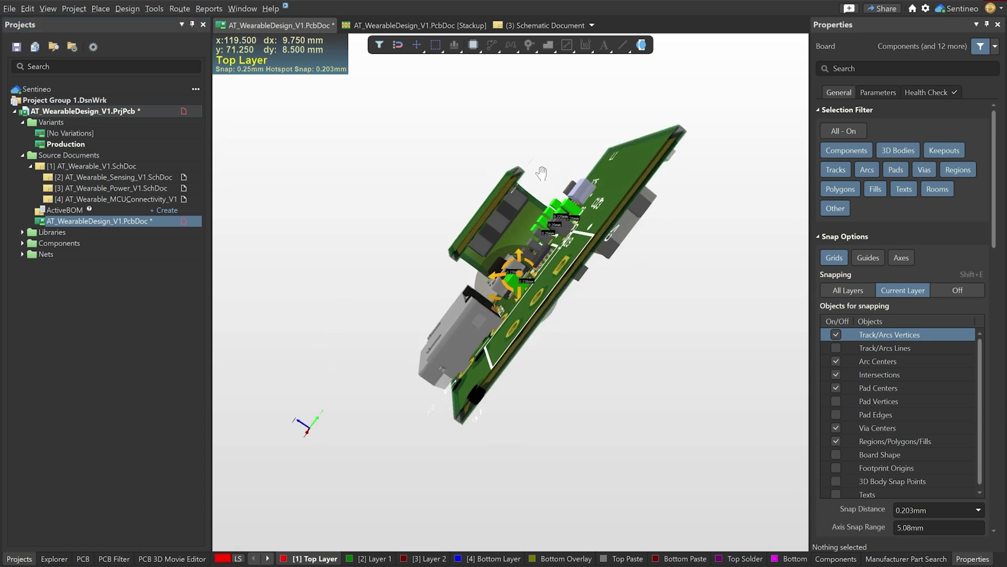
right_click_drag(457, 244, 545, 208, "shift")
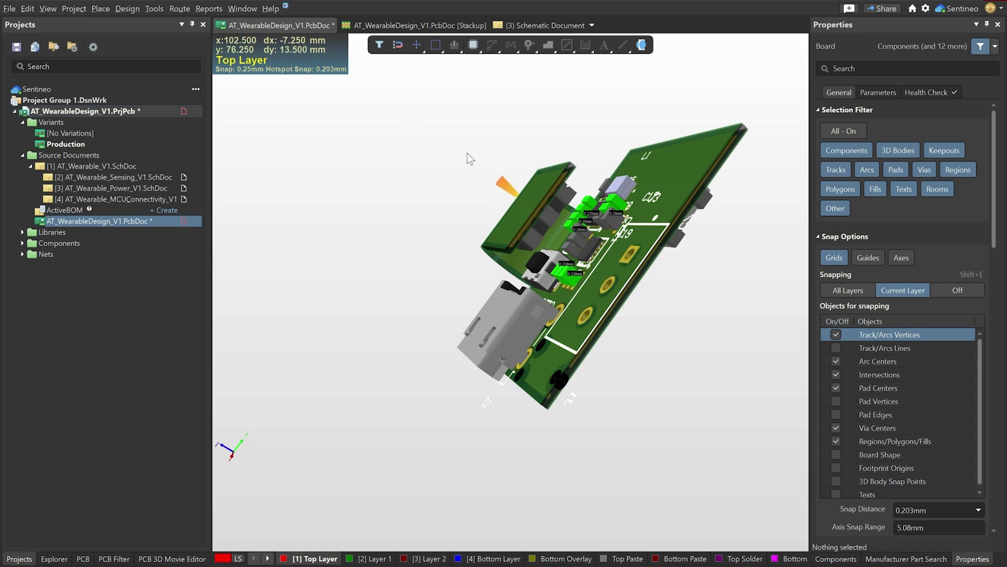
right_click_drag(581, 213, 509, 147, "shift")
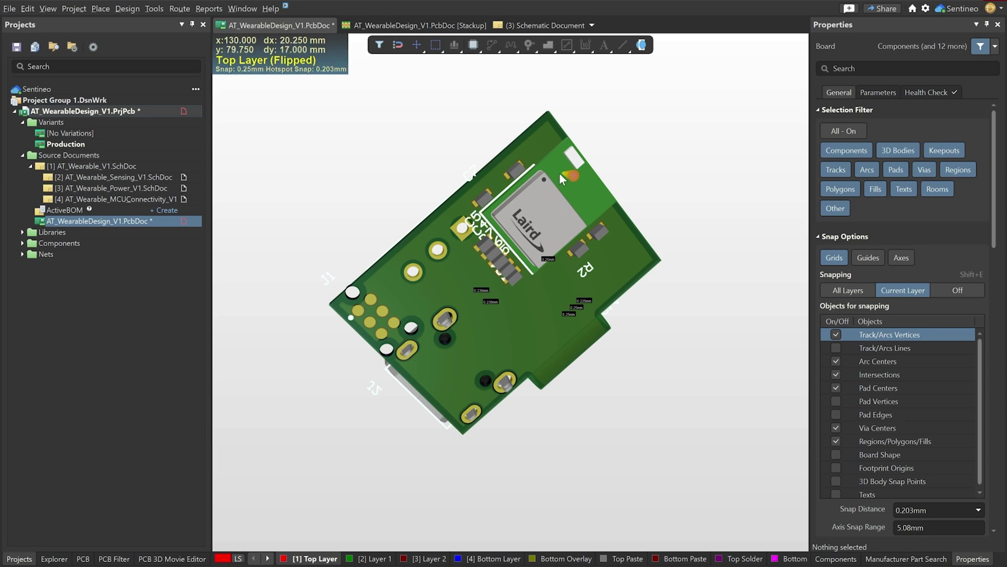
right_click_drag(411, 219, 415, 304, "shift")
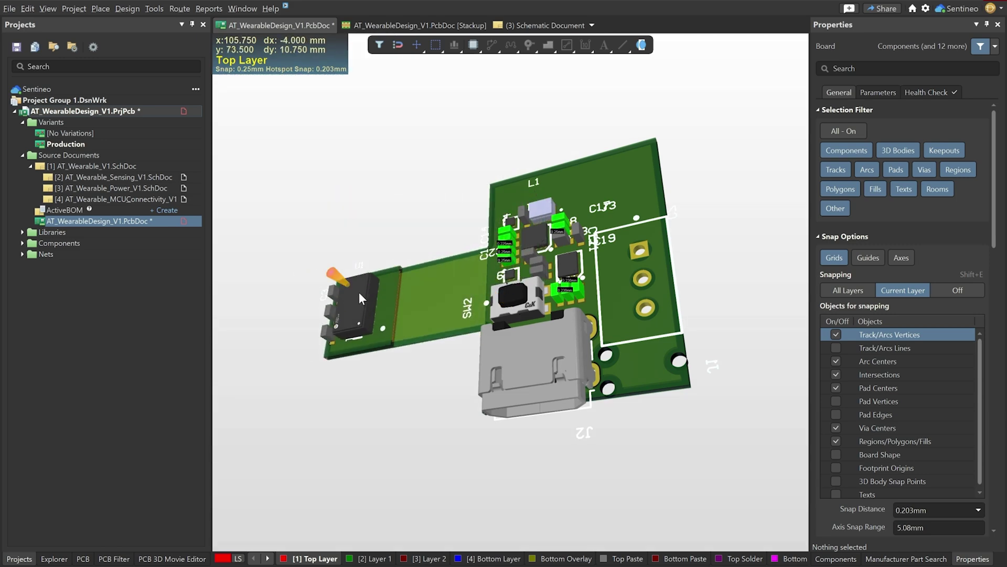
Flip U1 and its neighbouring parts on the flex tail to the Bottom Layer.
key("2")
scroll(367, 367, "left", 2)
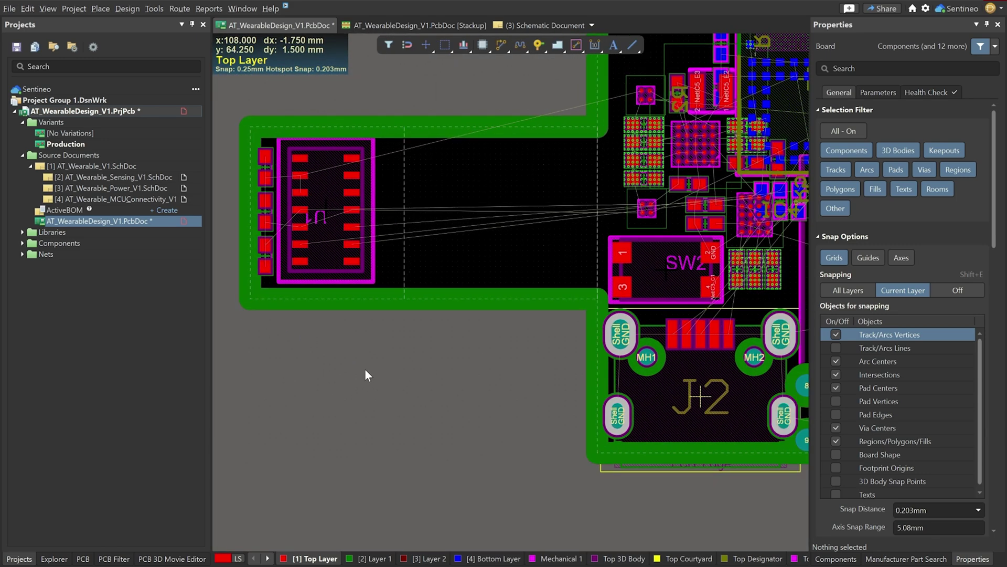
left_click_drag(288, 102, 474, 327)
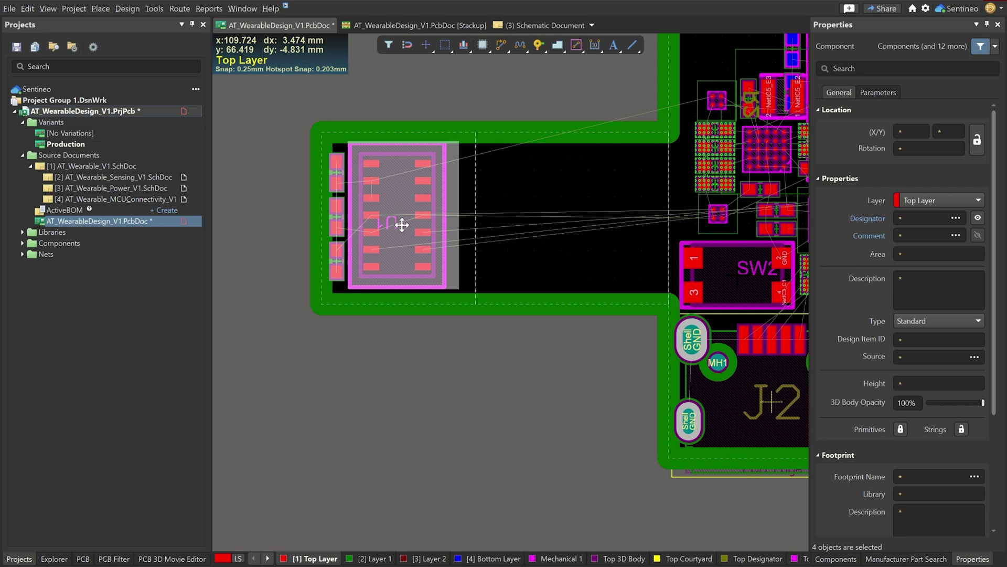
key("l")
left_click_drag(402, 225, 409, 209)
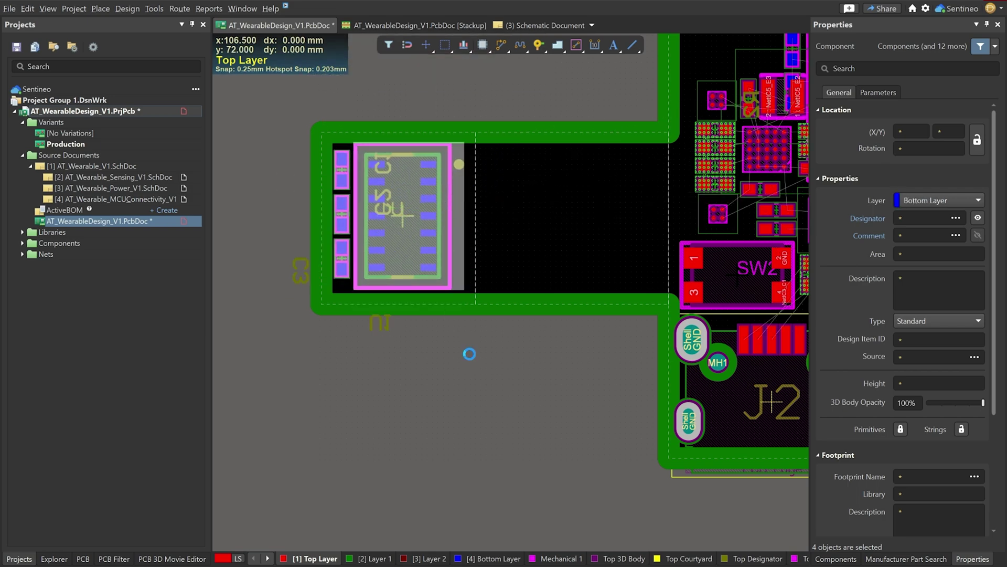
left_click(470, 353)
Fold the flex tail in 3D and orbit to check the flipped U1.
key("3")
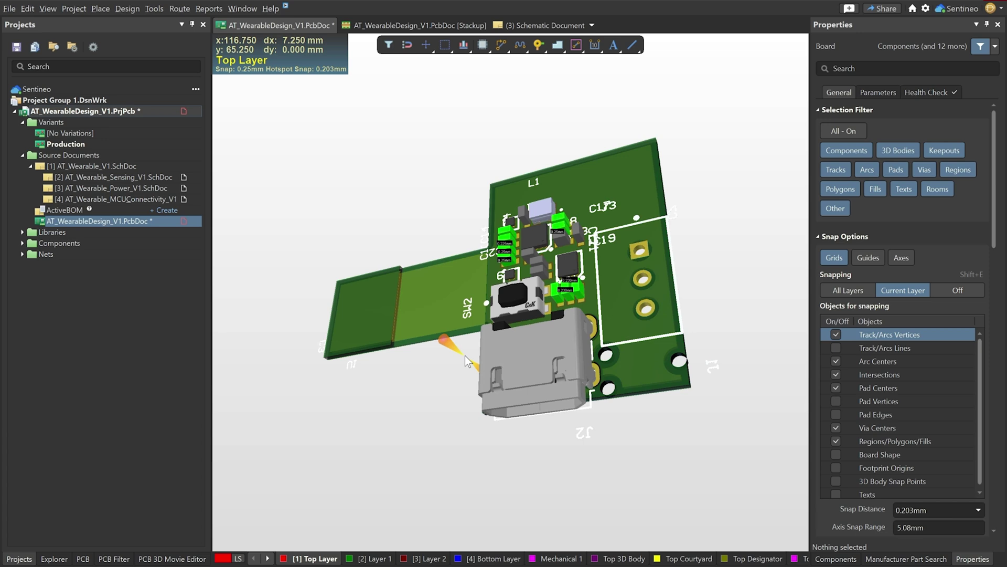
key("5")
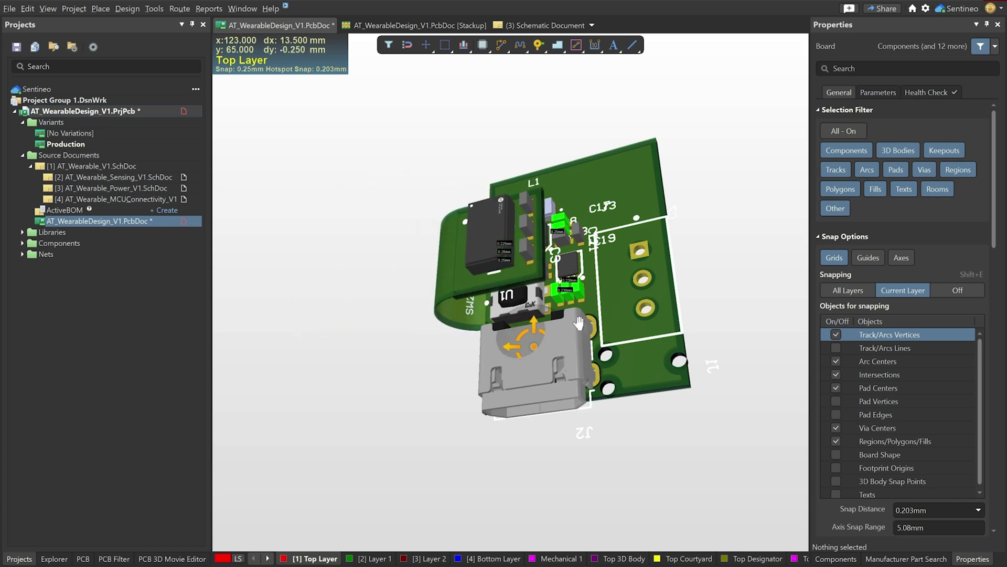
right_click_drag(535, 345, 653, 248, "shift")
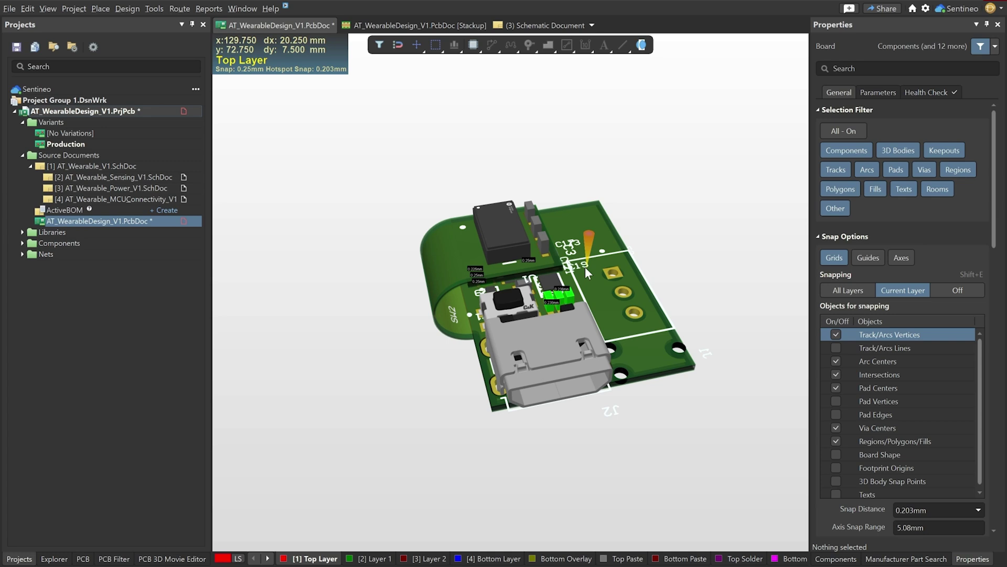
right_click_drag(584, 266, 598, 451, "shift")
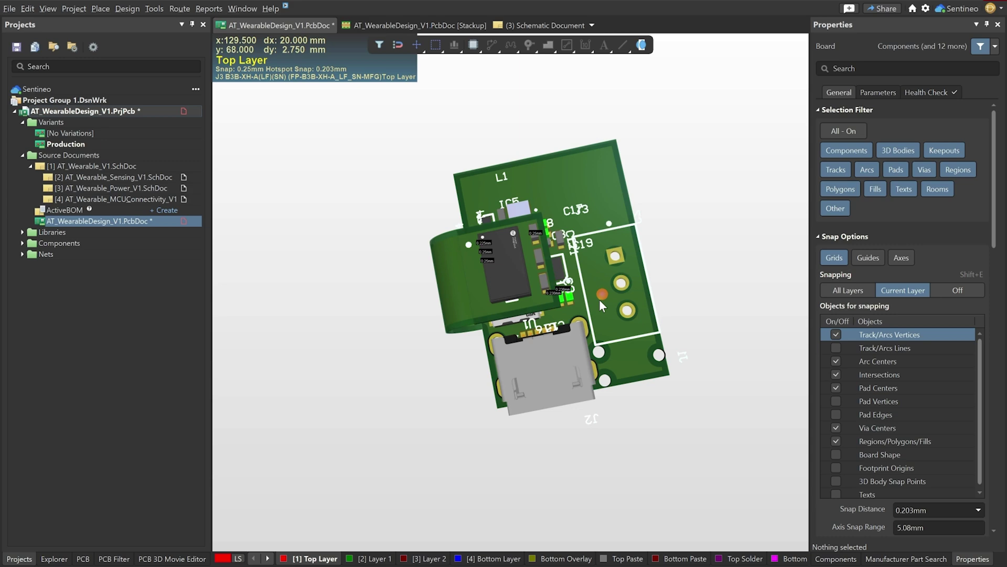
key("2")
scroll(609, 358, "up", 3, "ctrl")
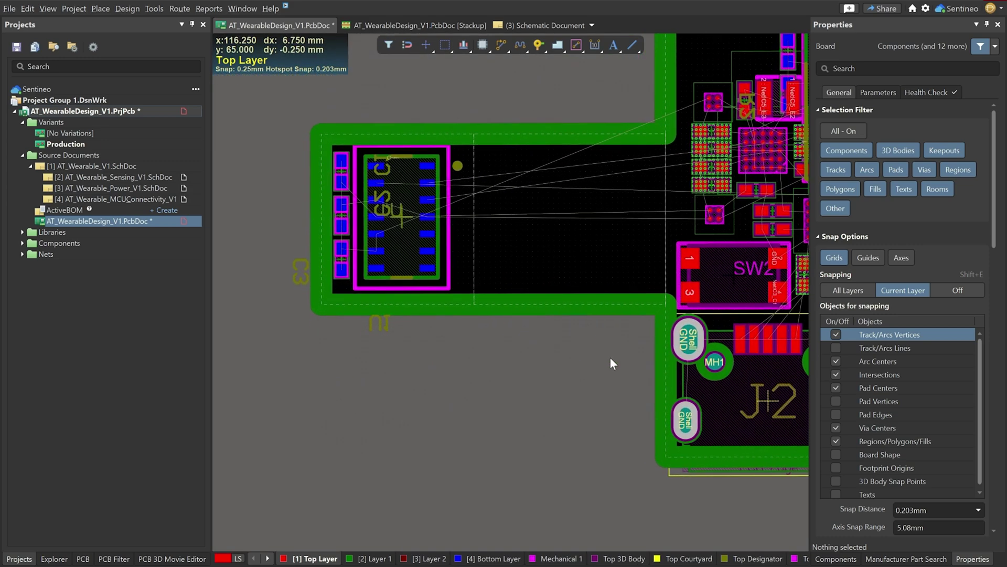
right_click_drag(498, 358, 339, 357)
scroll(425, 388, "down", 2, "ctrl")
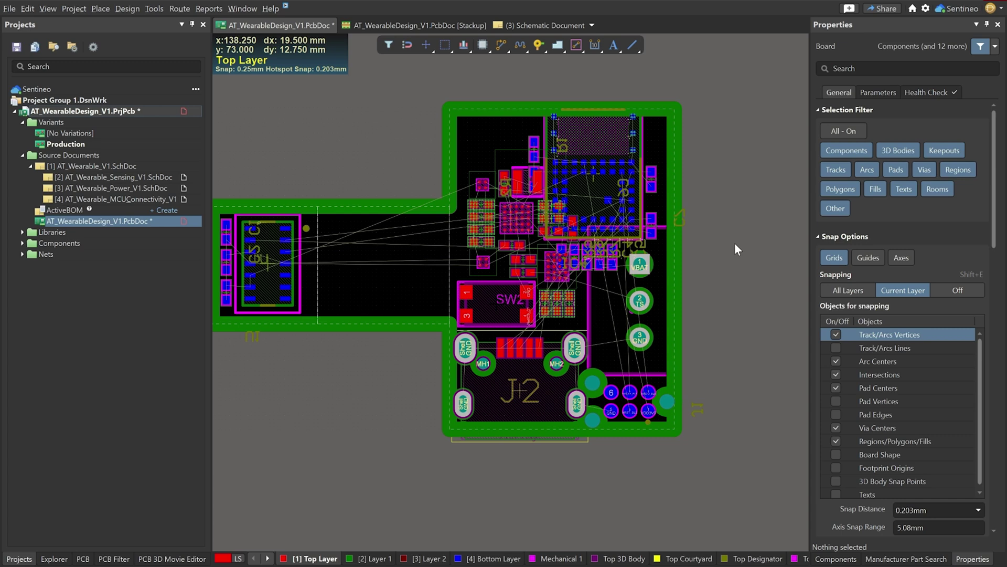
left_click(641, 403)
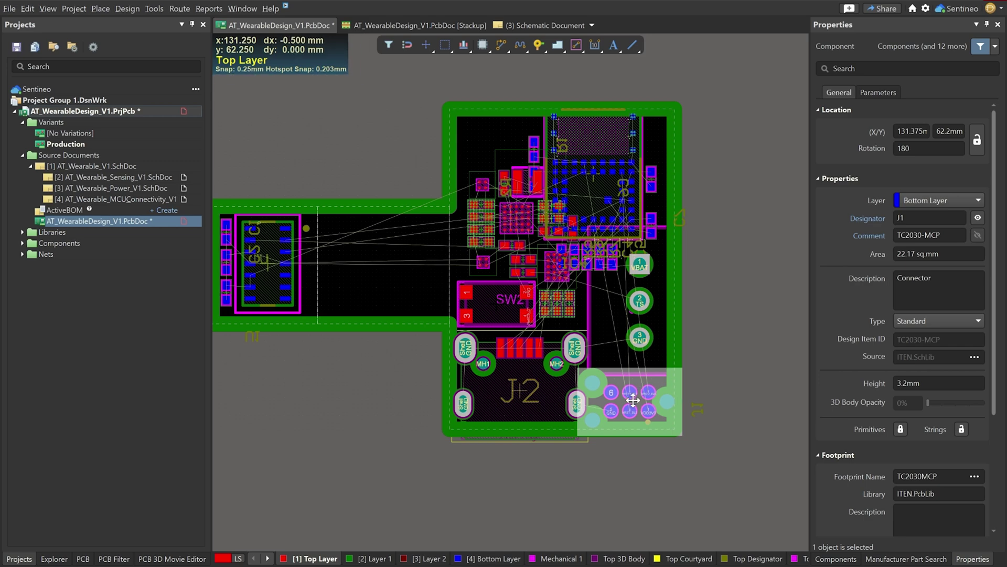
key("3")
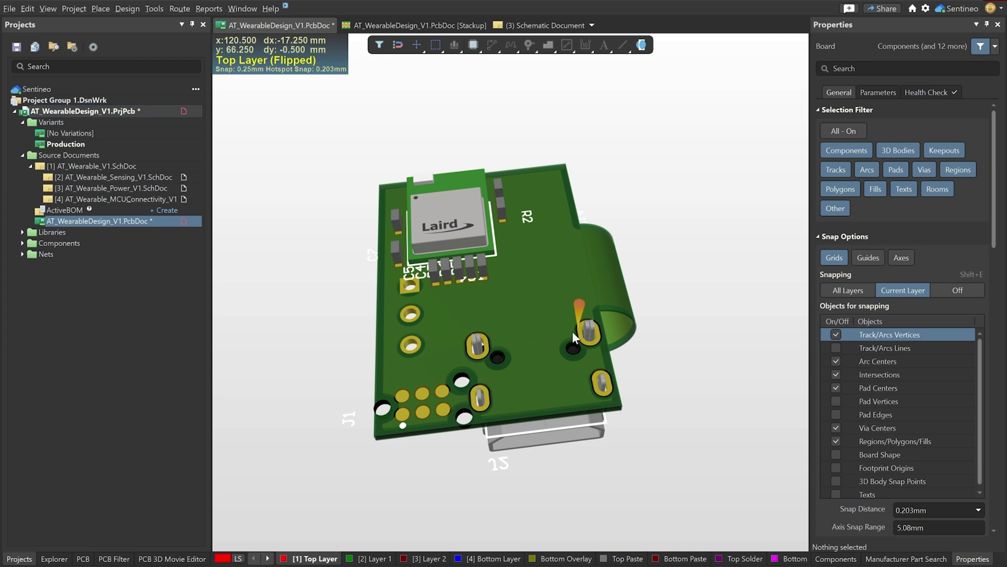
right_click_drag(558, 342, 524, 281, "shift")
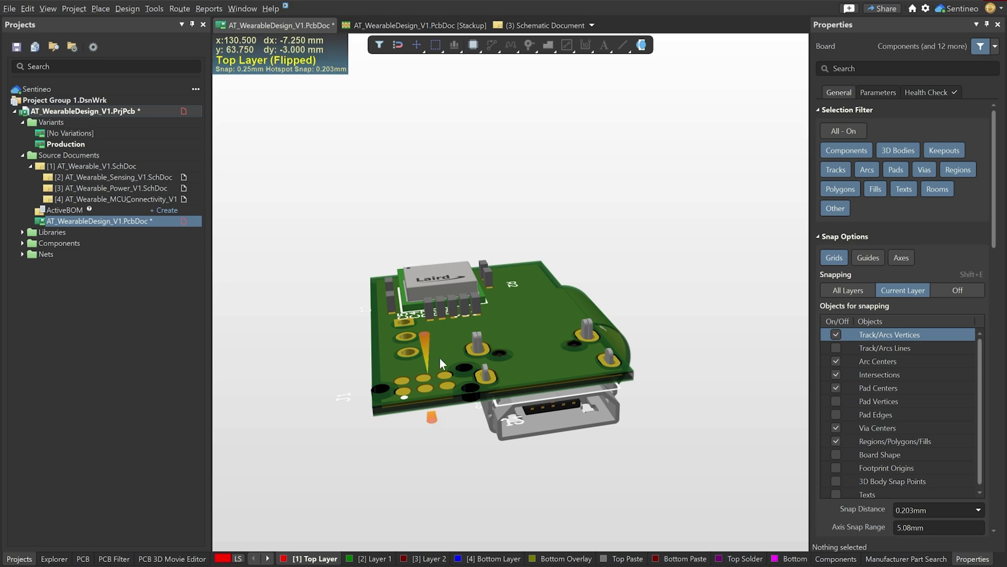
key("2")
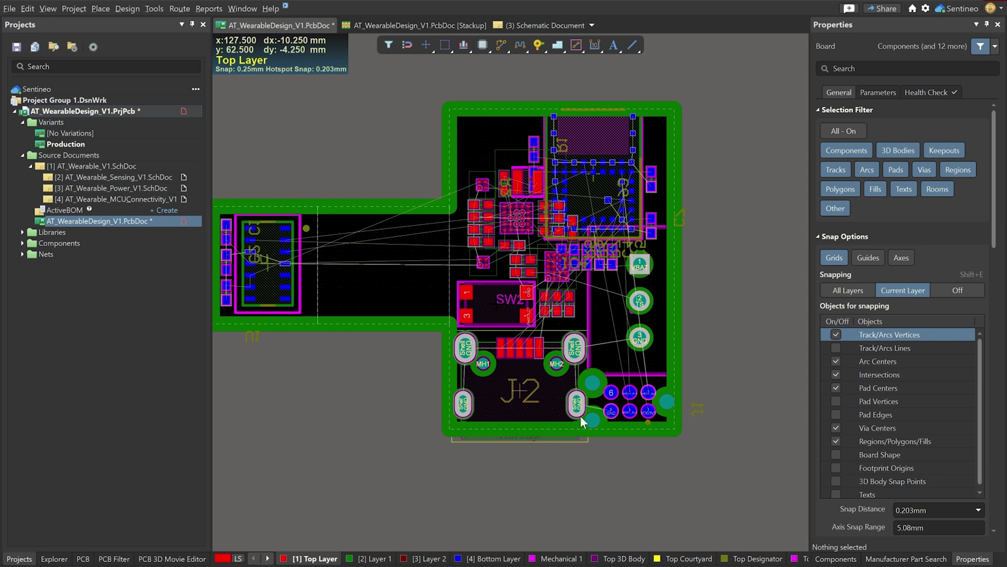
left_click(592, 26)
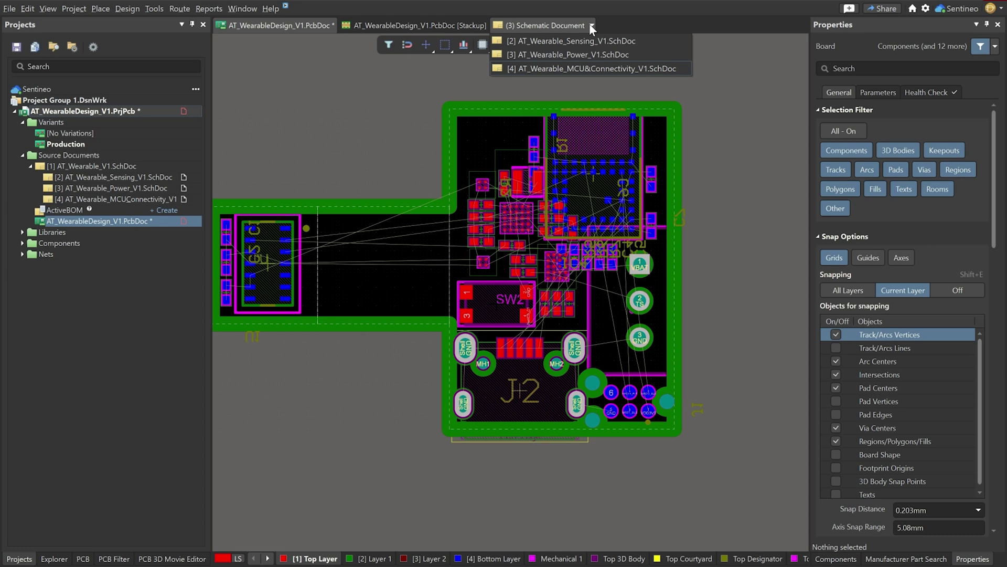
left_click(574, 68)
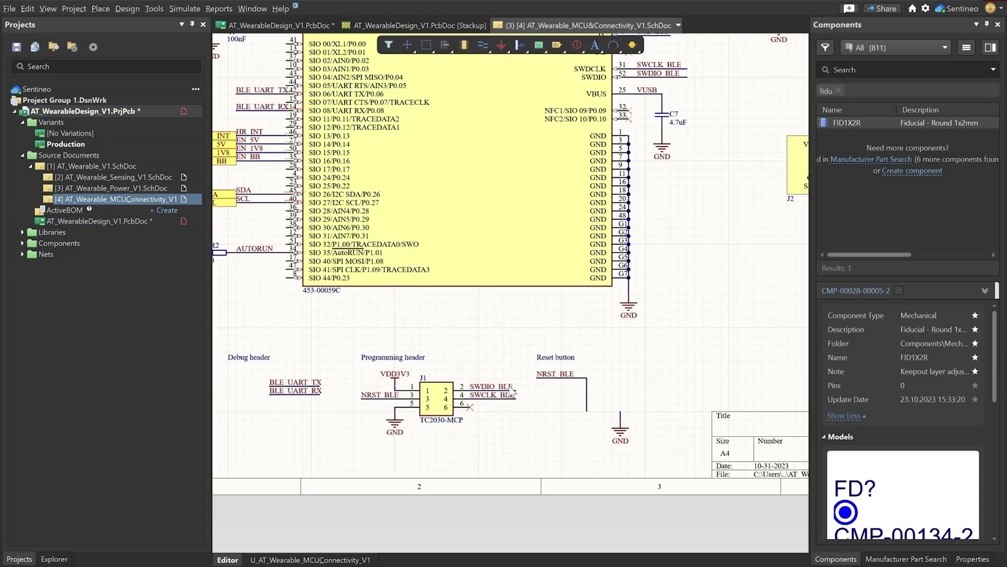
scroll(445, 351, "down", 2, "ctrl")
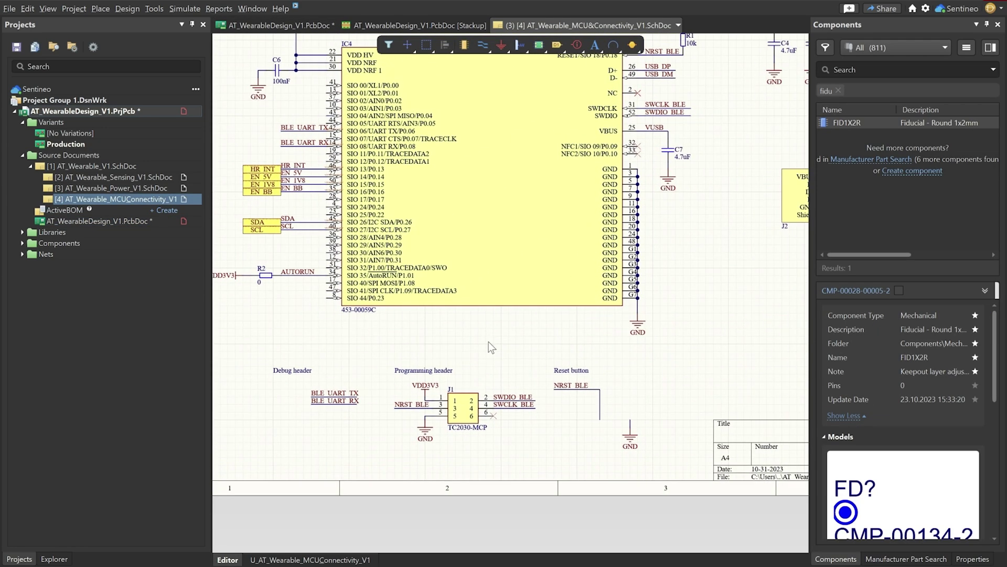
scroll(508, 406, "up", 2, "ctrl")
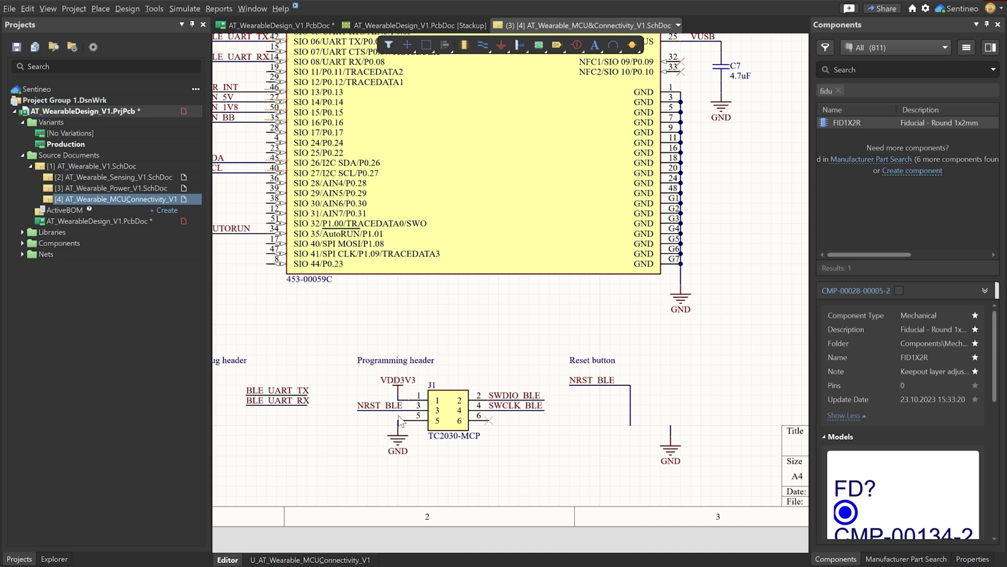
scroll(400, 420, "down", 3, "ctrl")
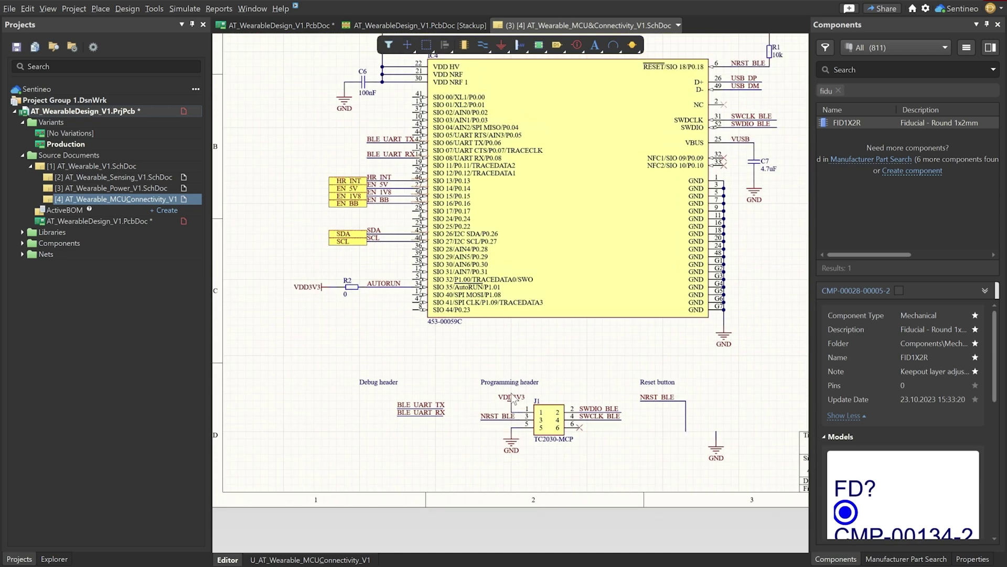
scroll(513, 399, "up", 1)
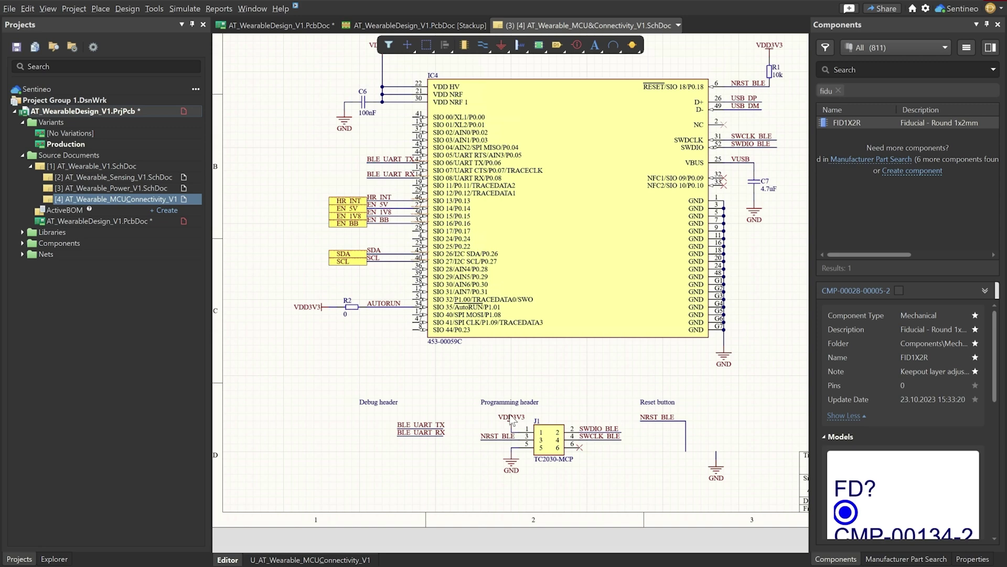
right_click_drag(510, 418, 453, 397)
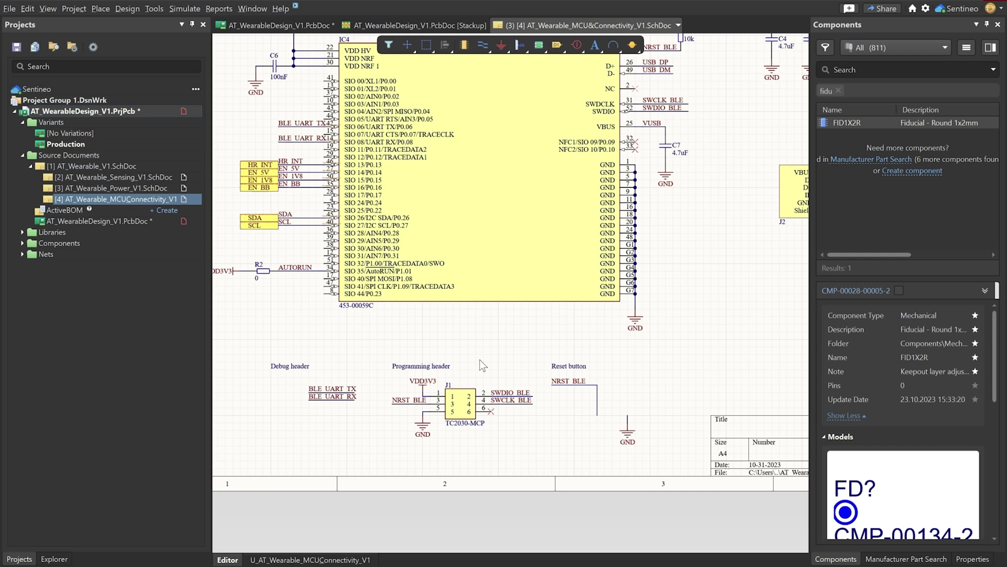
scroll(419, 372, "up", 2, "ctrl")
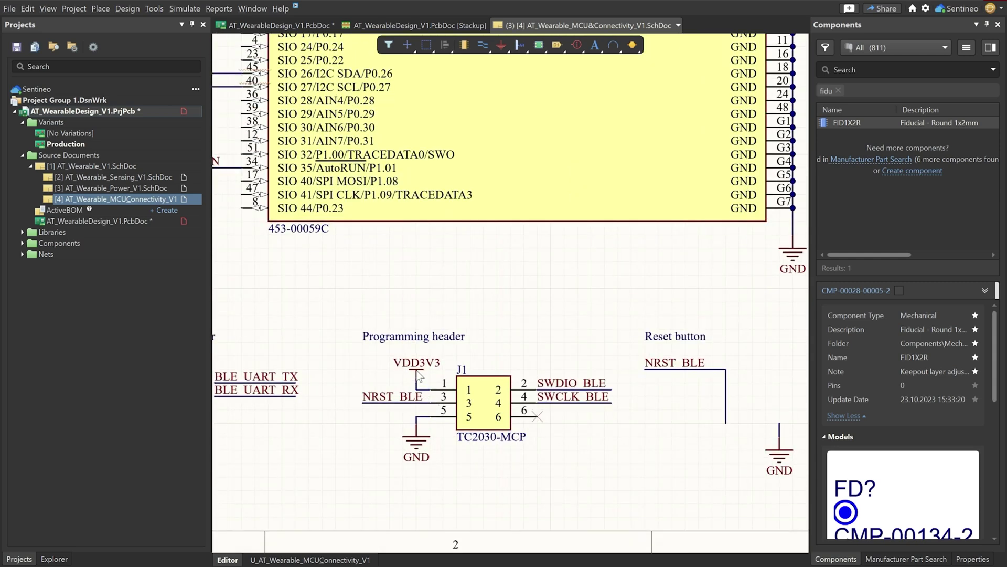
left_click(417, 372)
scroll(419, 370, "down", 2, "ctrl")
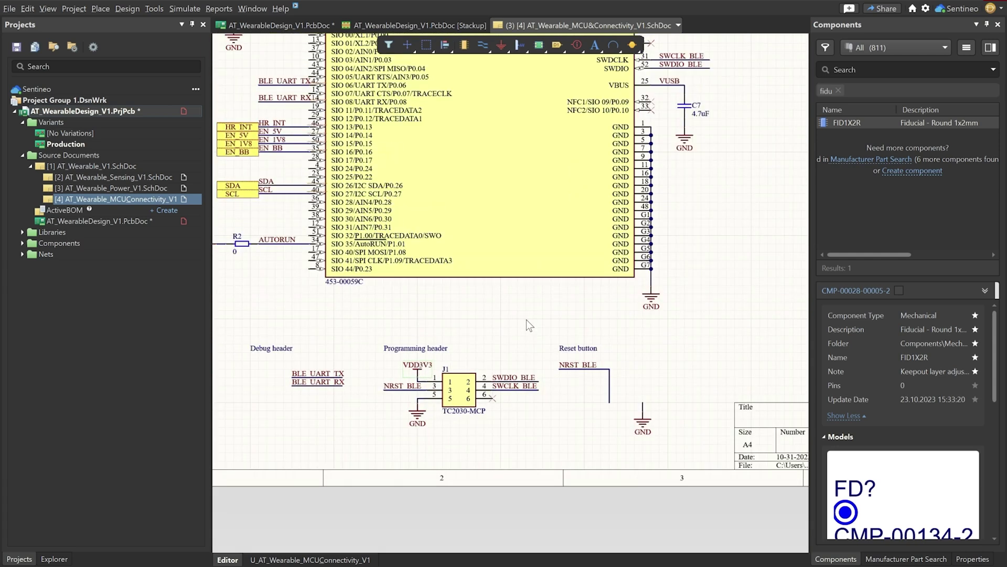
scroll(419, 350, "down", 1, "ctrl")
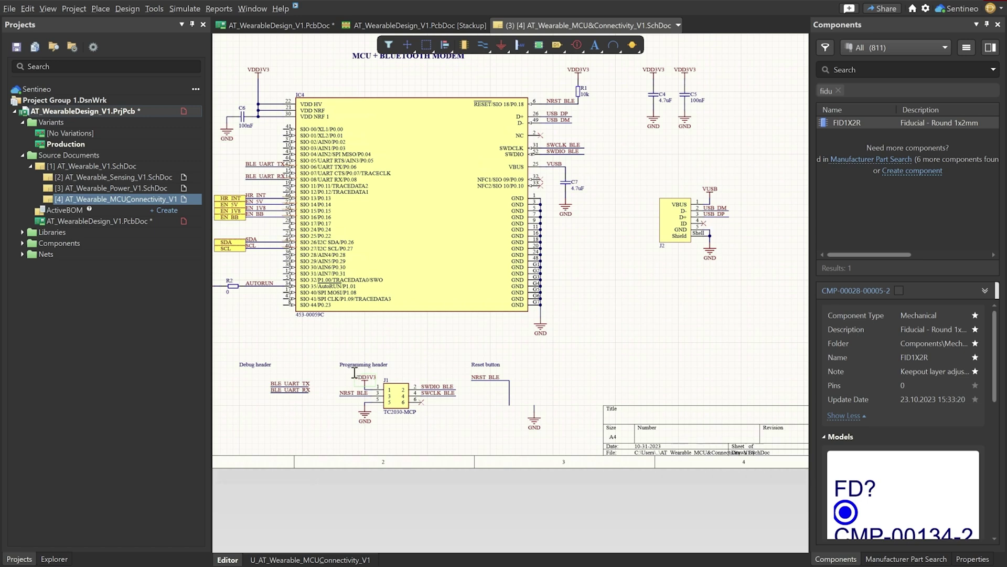
scroll(355, 373, "up", 3, "ctrl")
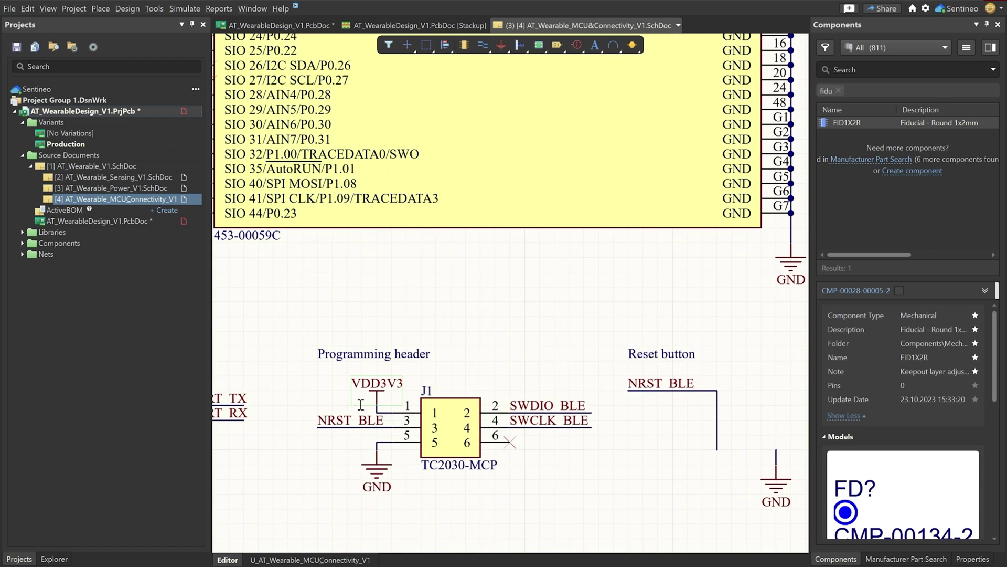
Rename J1 pin 1's power port from VDD3V3 to VUSB, then review the schematic.
double_click(375, 392)
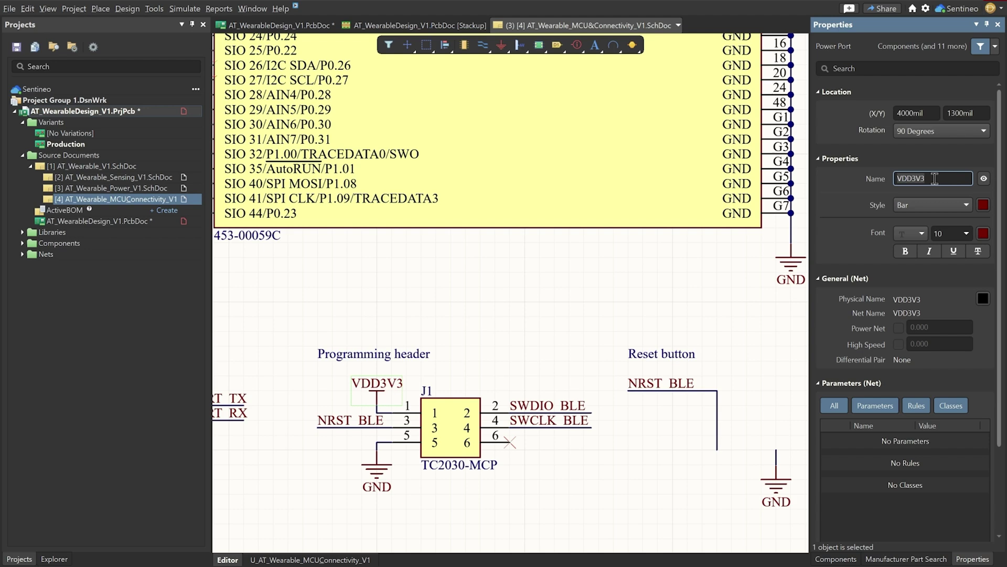
type("VUSB")
key("Return")
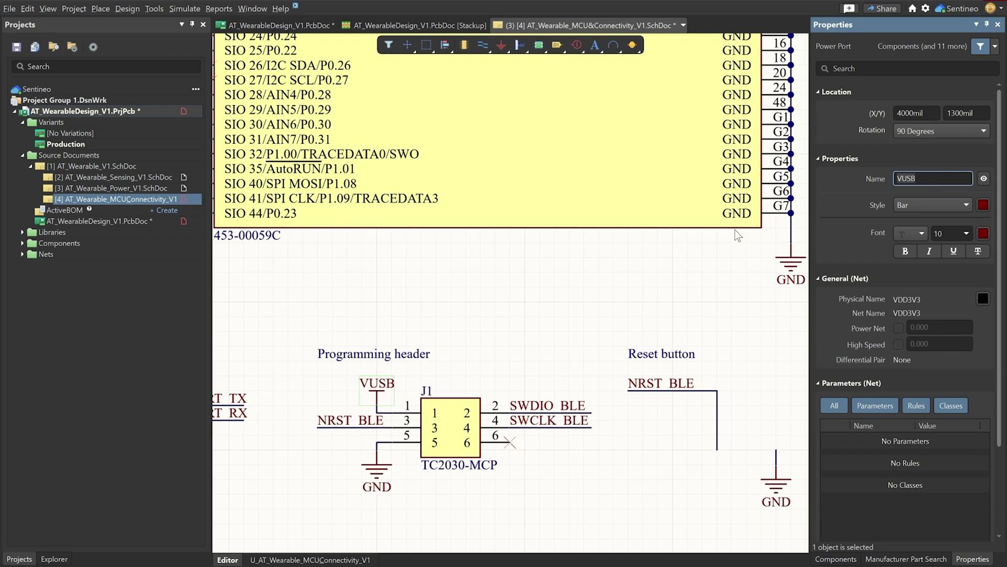
left_click(494, 329)
scroll(494, 330, "down", 2, "ctrl")
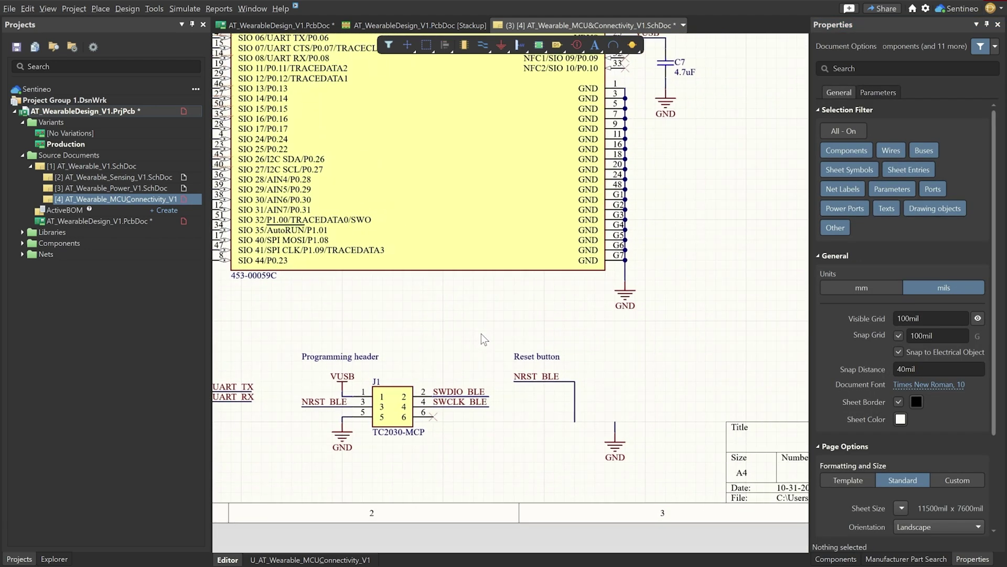
scroll(481, 334, "down", 1, "ctrl")
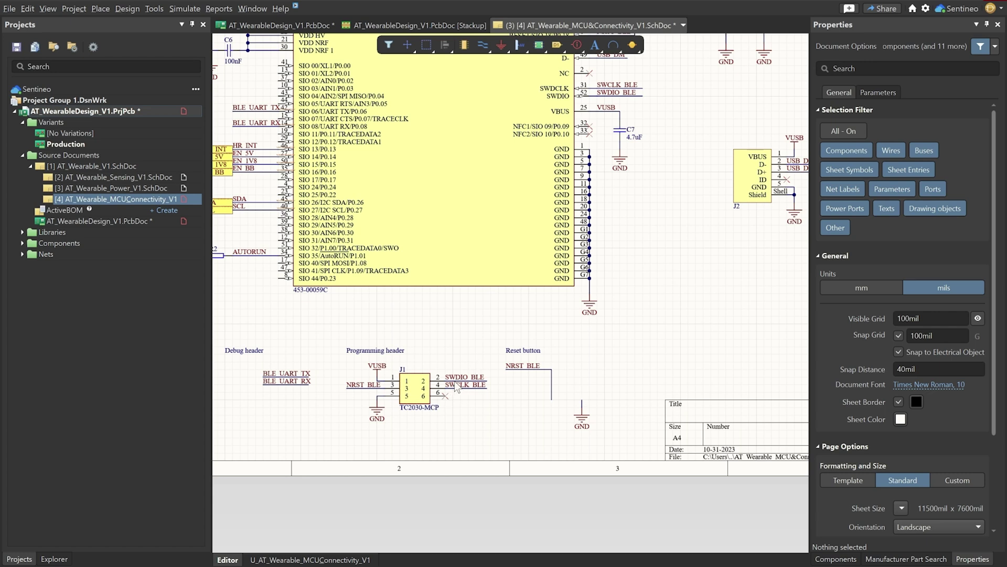
scroll(489, 384, "up", 3)
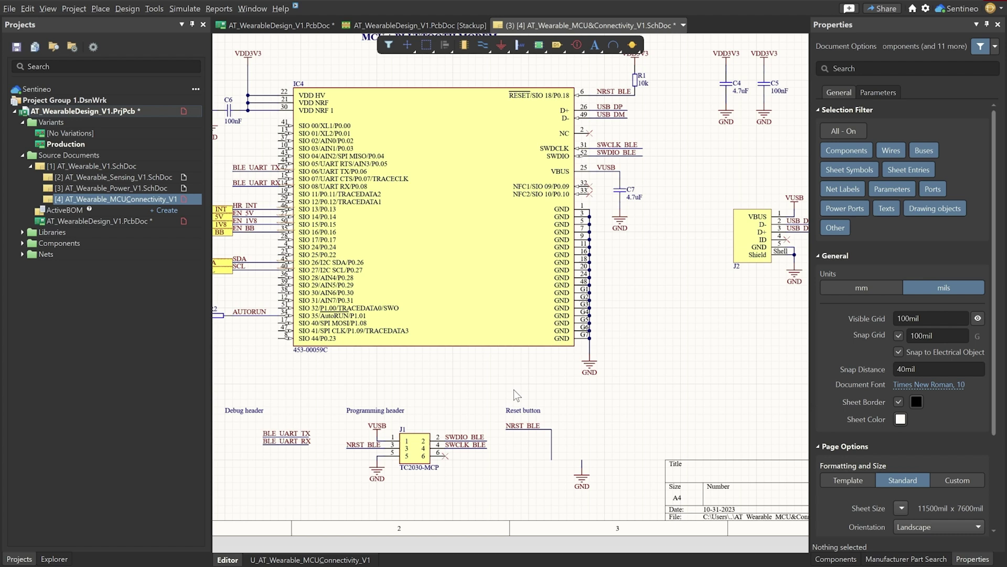
scroll(514, 390, "down", 1)
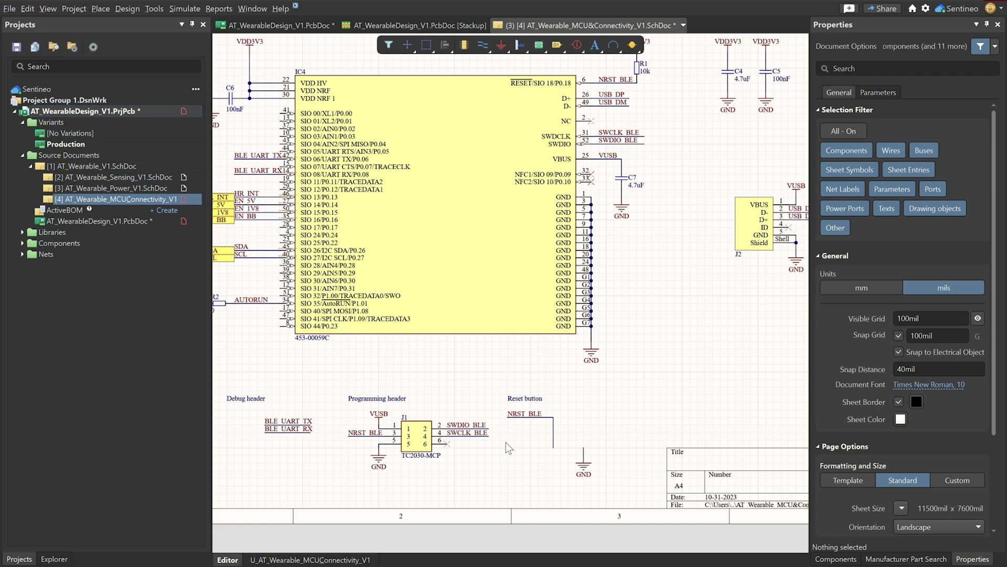
scroll(474, 445, "up", 1, "ctrl")
scroll(474, 444, "down", 3)
scroll(563, 418, "up", 3, "ctrl")
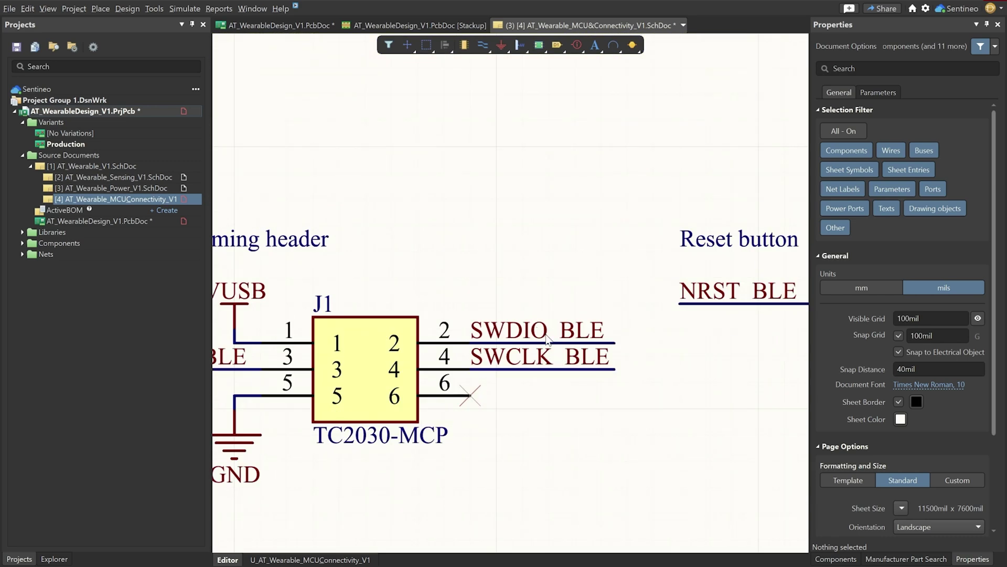
Delete the SWDIO_BLE and SWCLK_BLE net labels from J1 pins 2 and 4.
left_click(546, 335)
key("Delete")
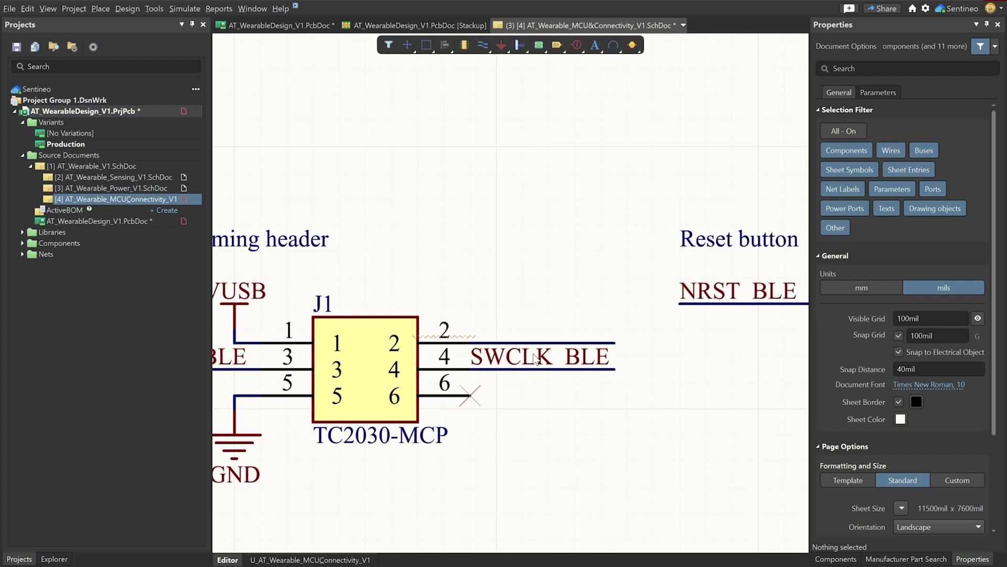
left_click(533, 355)
key("Delete")
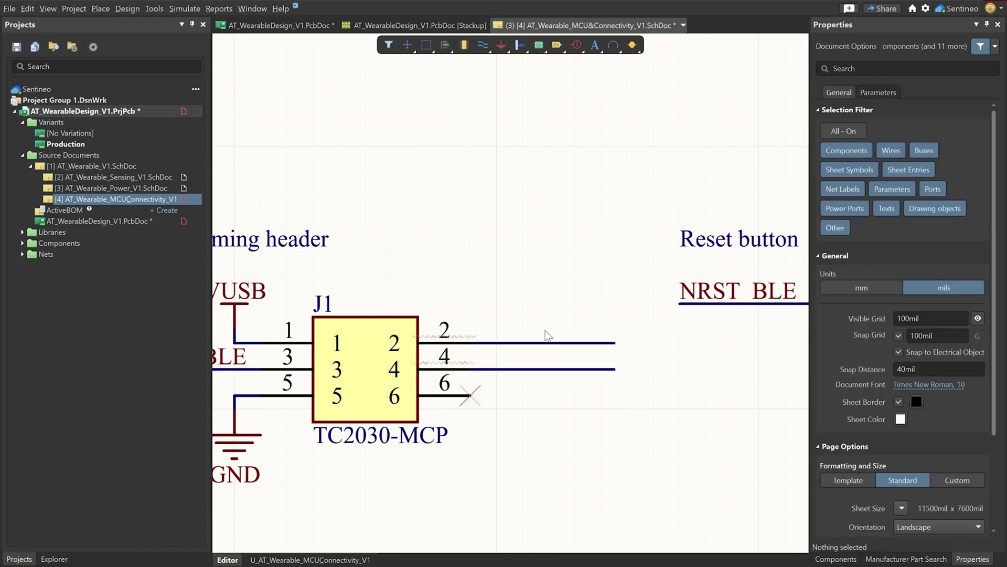
scroll(546, 329, "down", 1, "ctrl")
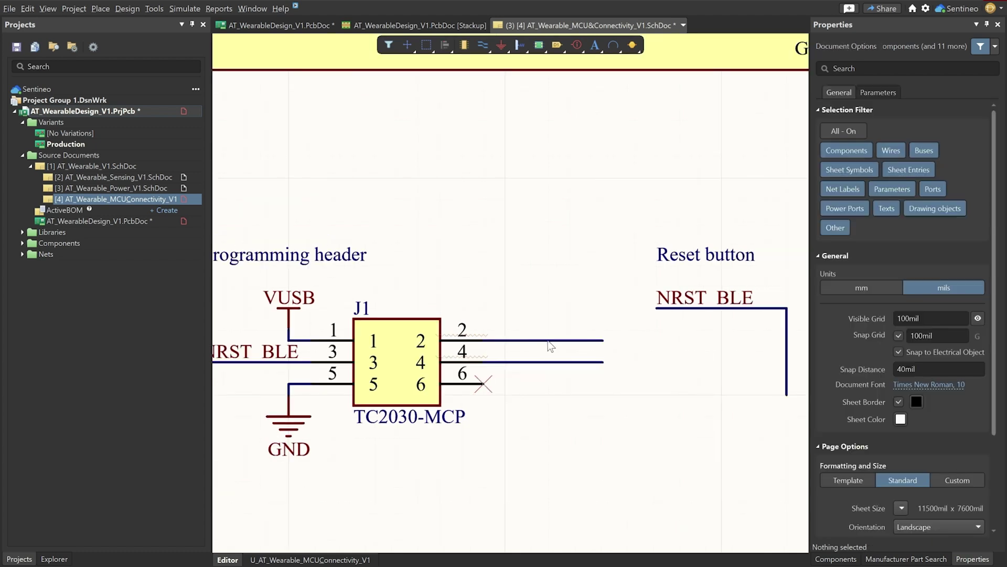
Place a USB_DP net label on the J1 pin 2 wire.
left_click(549, 346)
key("ctrl+Page_Down")
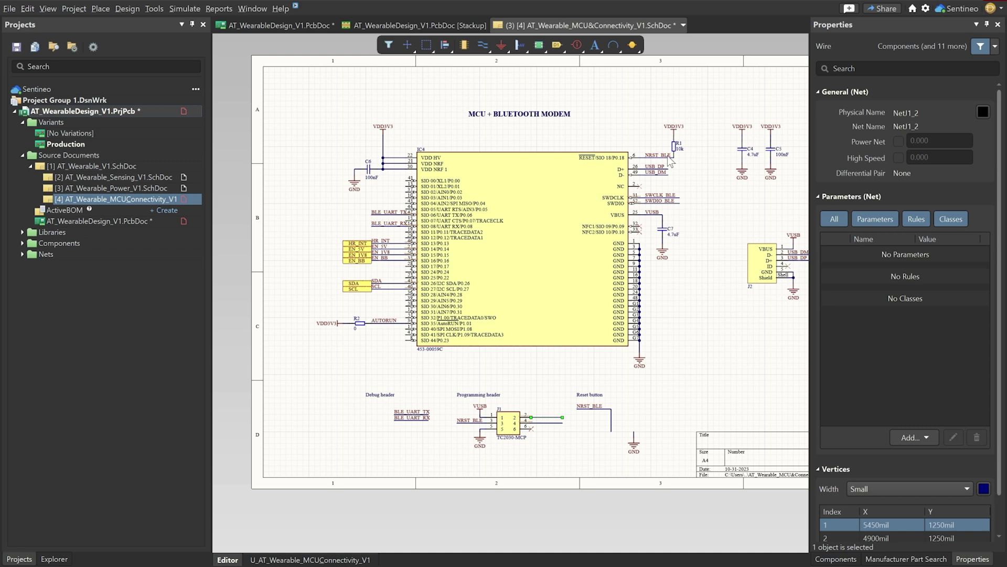
scroll(546, 424, "up", 5, "ctrl")
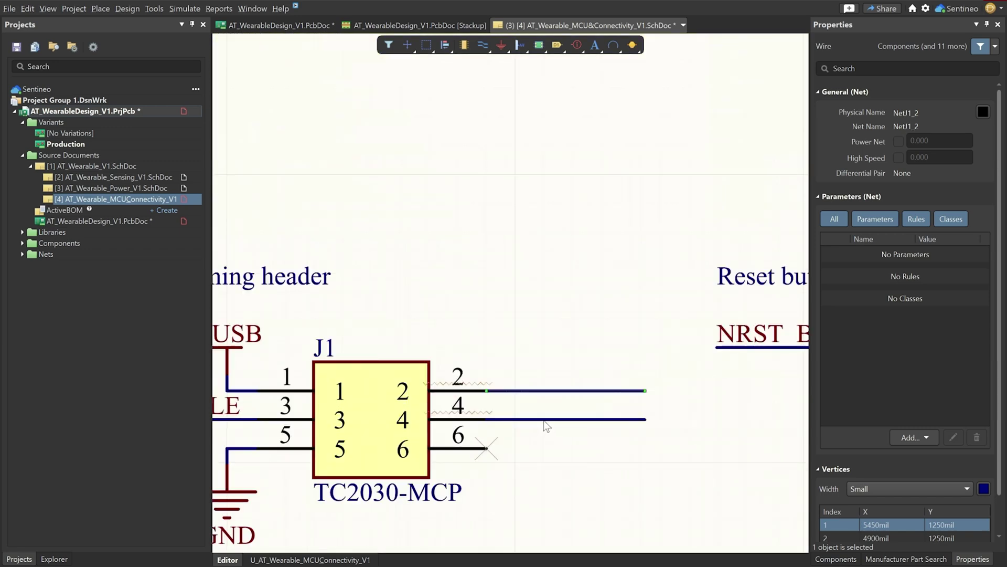
type("pn")
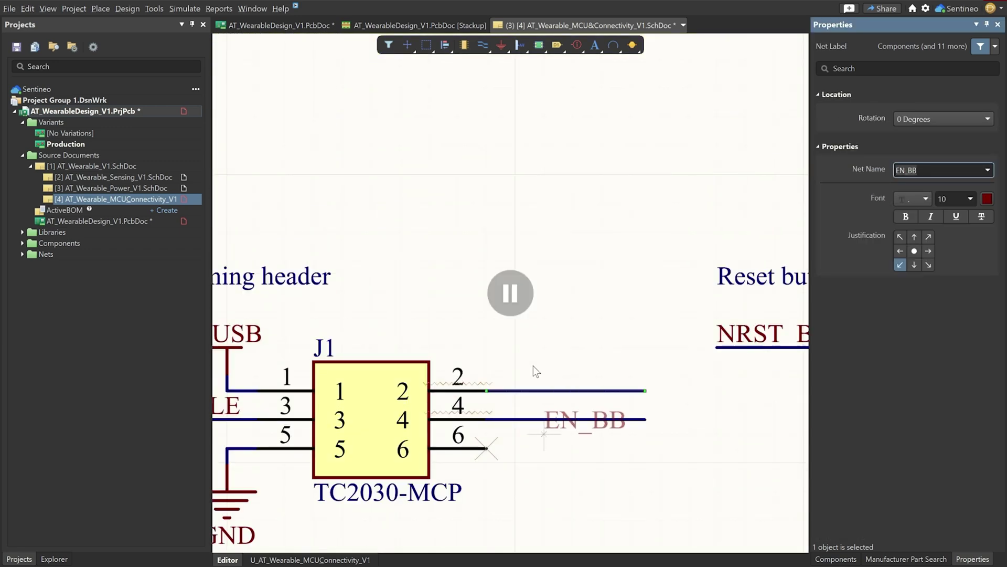
type("USB_DP")
key("Return")
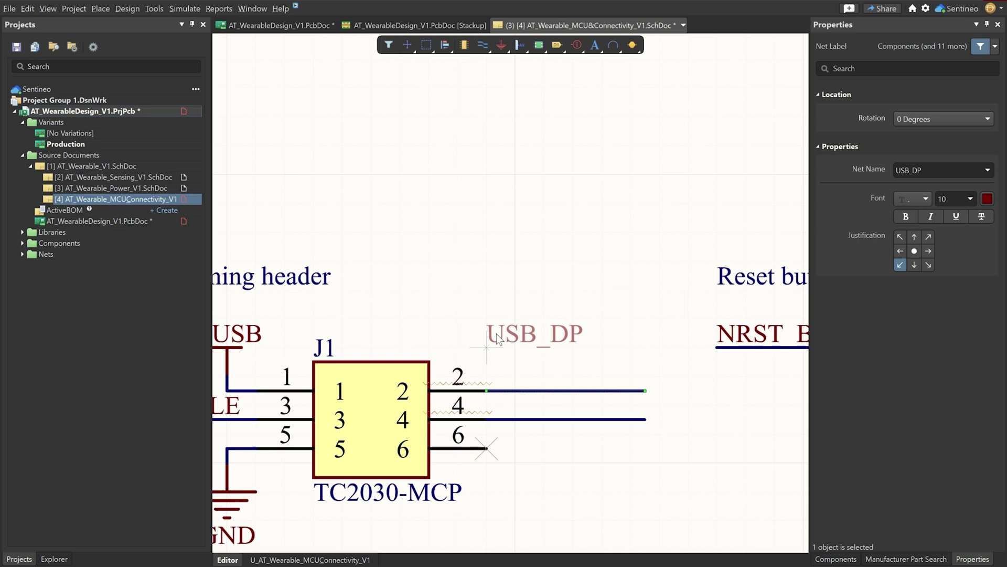
left_click(515, 390)
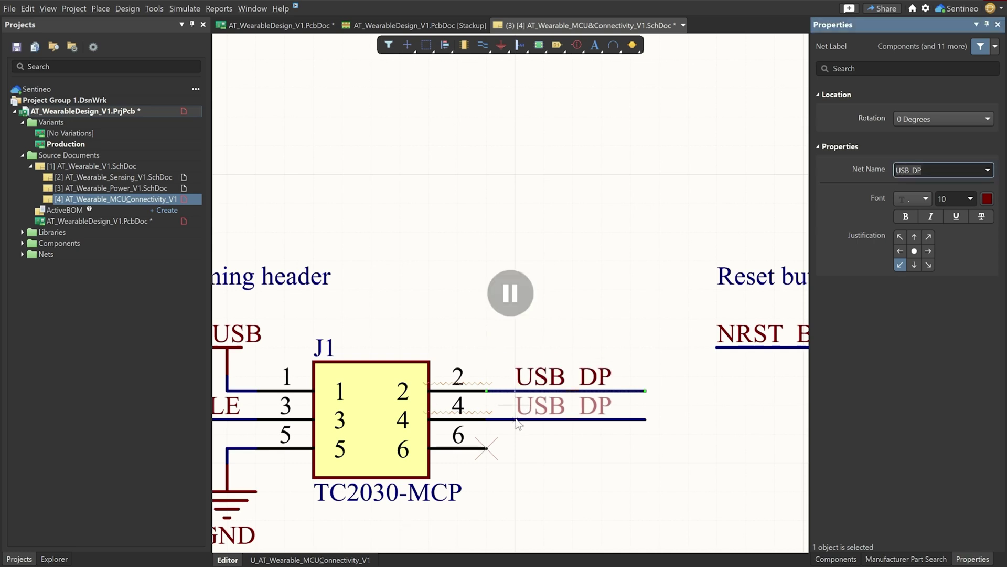
Place a USB_DM net label on the J1 pin 4 wire.
key("BackSpace")
key("BackSpace")
type("DM")
key("Return")
left_click(515, 419)
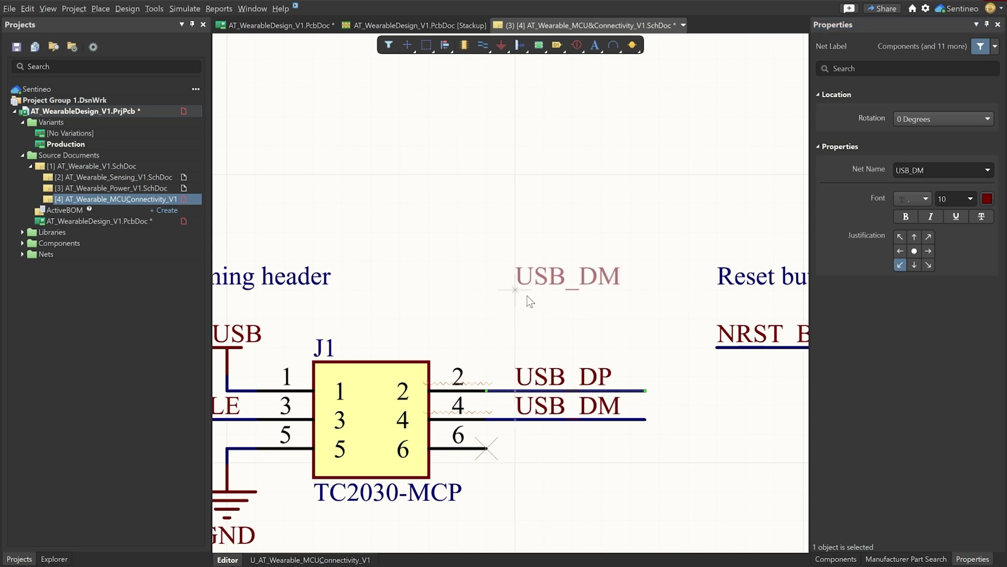
right_click(499, 277)
scroll(488, 336, "down", 4, "ctrl")
scroll(488, 341, "down", 1, "ctrl")
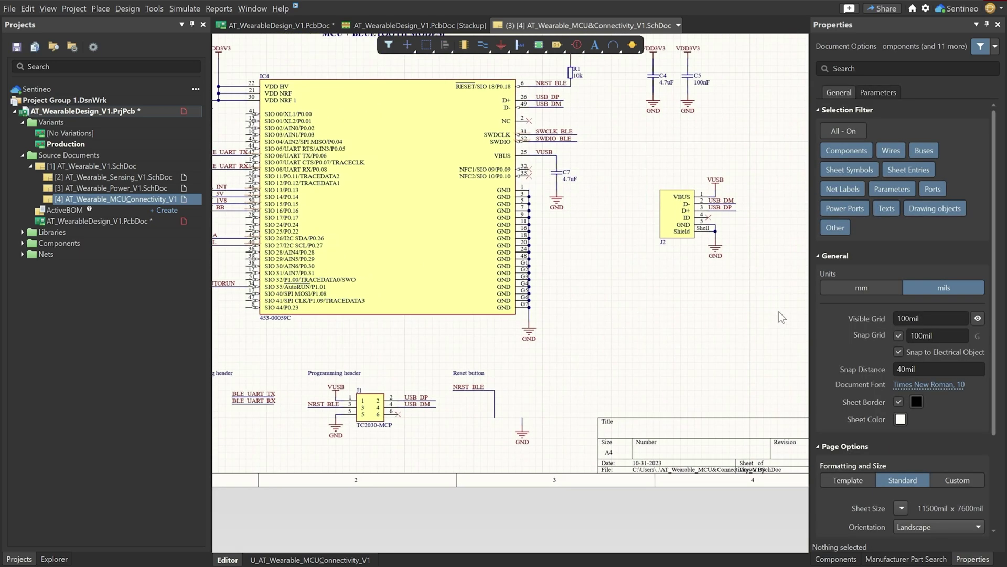
Delete USB connector J2 with its label and ground, and save the schematic.
left_click_drag(778, 310, 653, 176)
key("Delete")
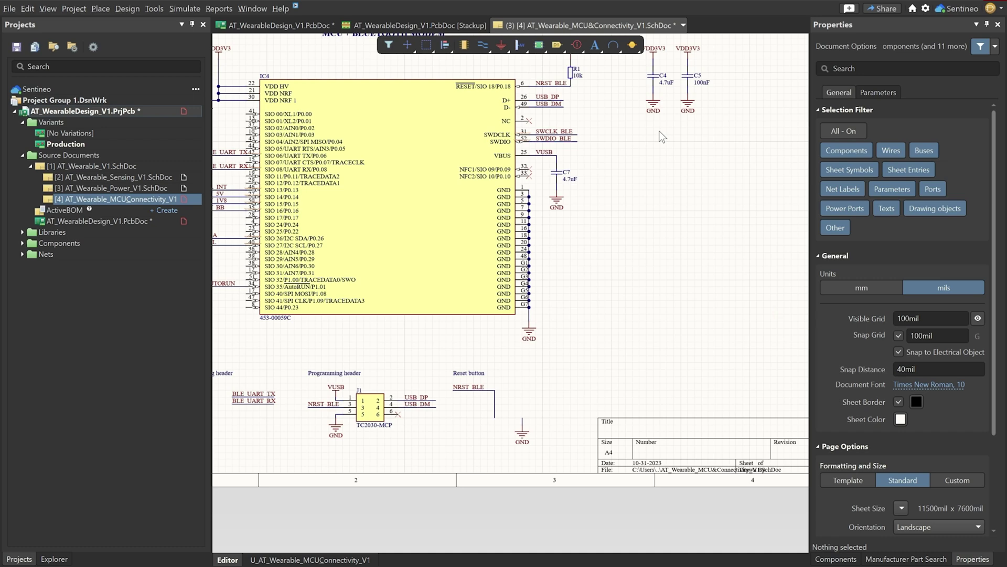
key("ctrl+s")
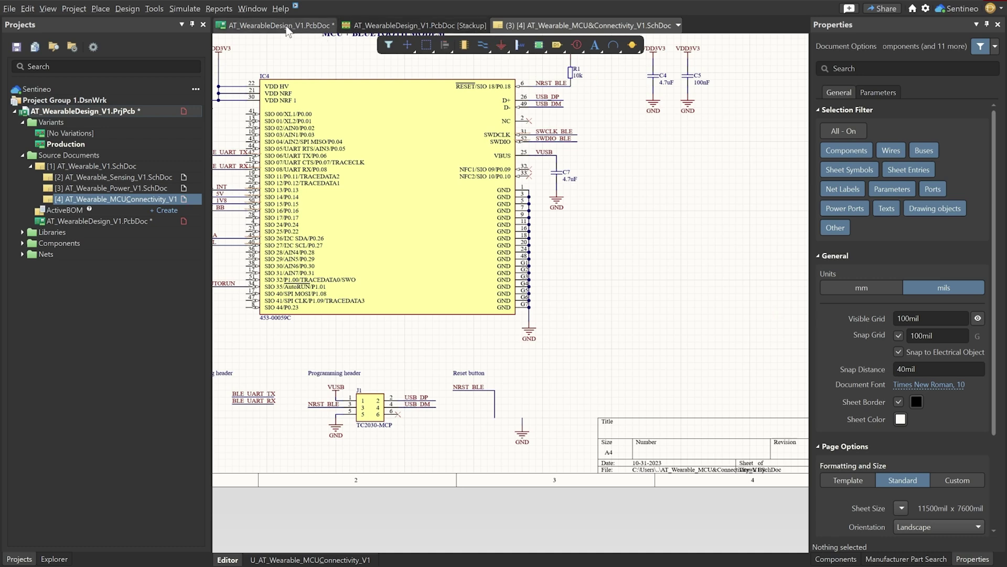
Import the changes into the PCB without the three Add Rooms rows, then drag J1 toward SW2.
key("ctrl+Tab")
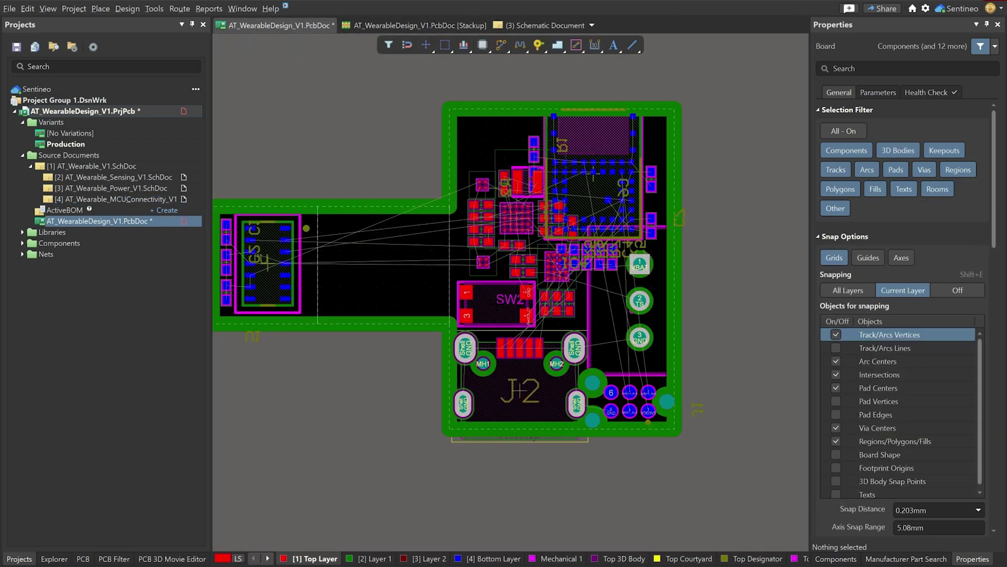
left_click(126, 8)
left_click(156, 31)
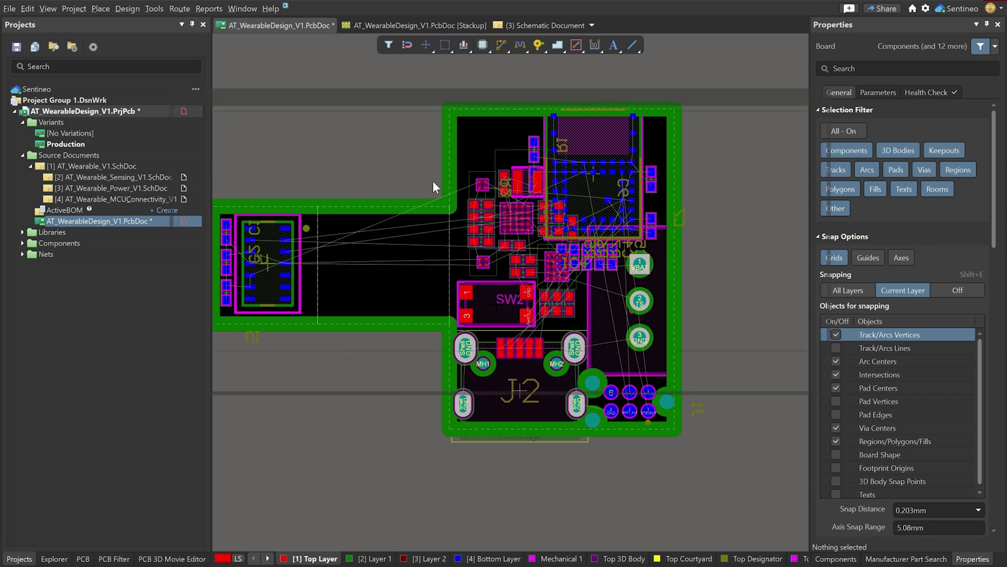
scroll(261, 352, "down", 1)
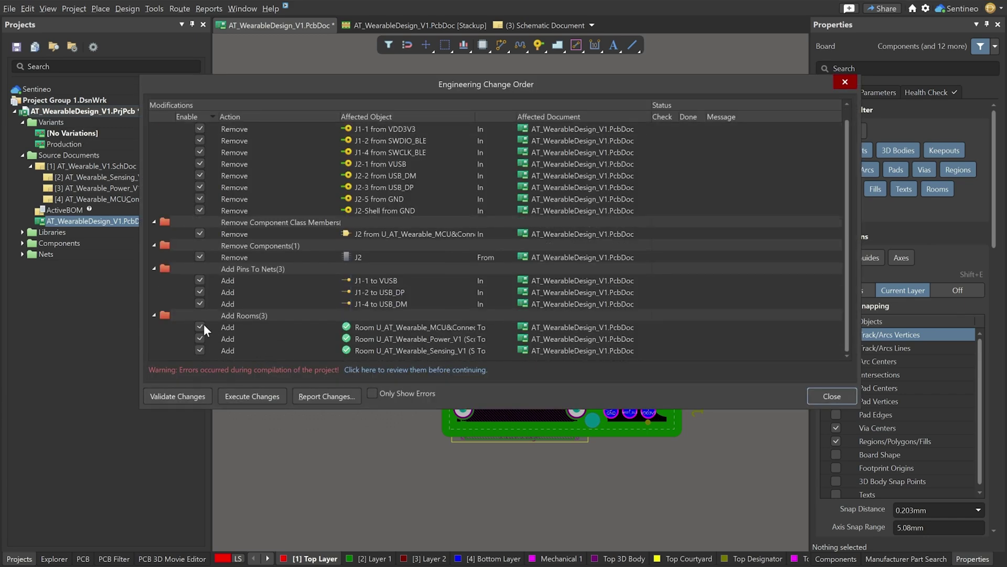
left_click(200, 327)
left_click(200, 338)
left_click(200, 350)
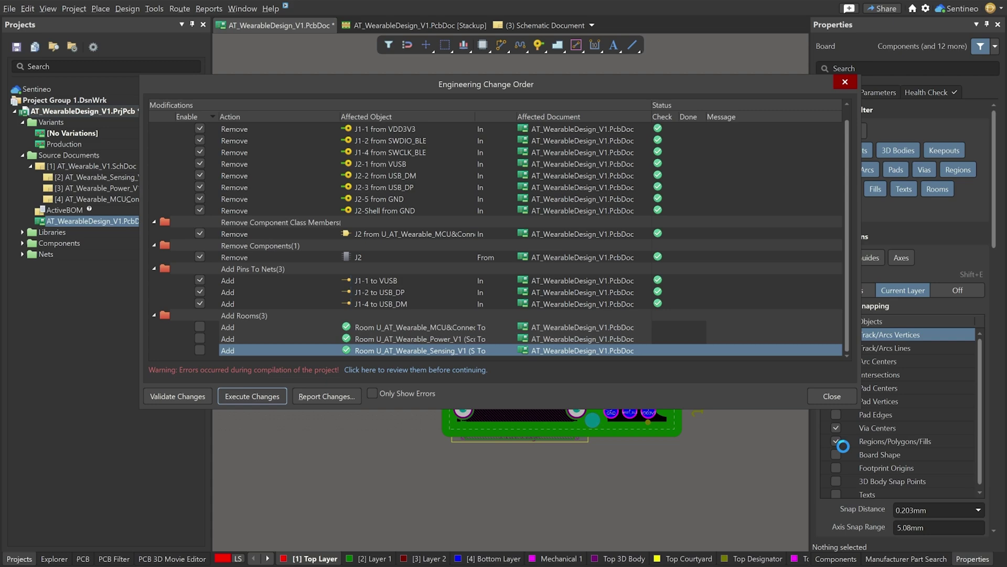
left_click(252, 396)
left_click(827, 394)
scroll(646, 418, "up", 3, "ctrl")
left_click_drag(631, 398, 497, 334)
Rotate J1 a quarter turn and place it just below SW2.
left_click(445, 252)
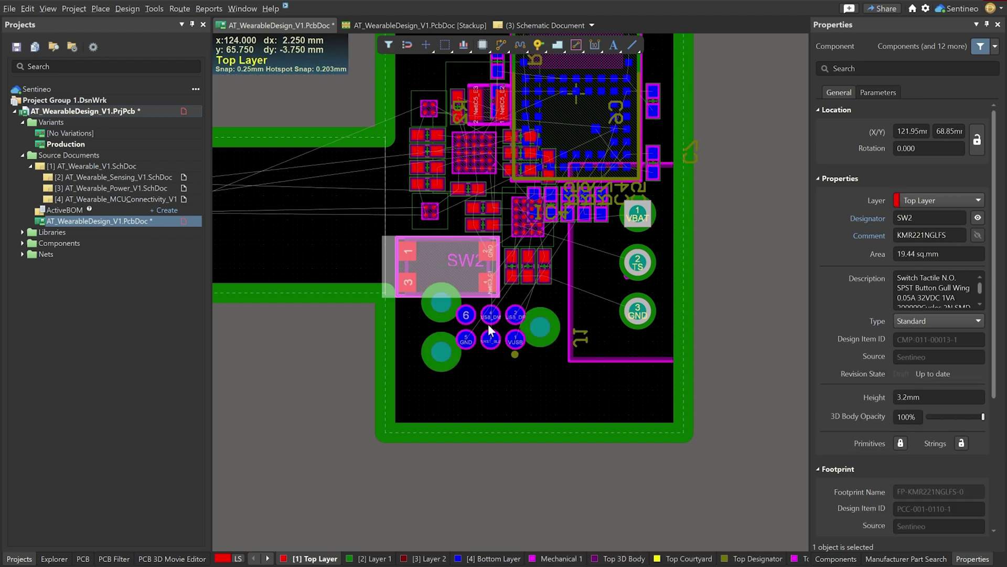
key("space")
left_click_drag(489, 330, 489, 330)
key("space")
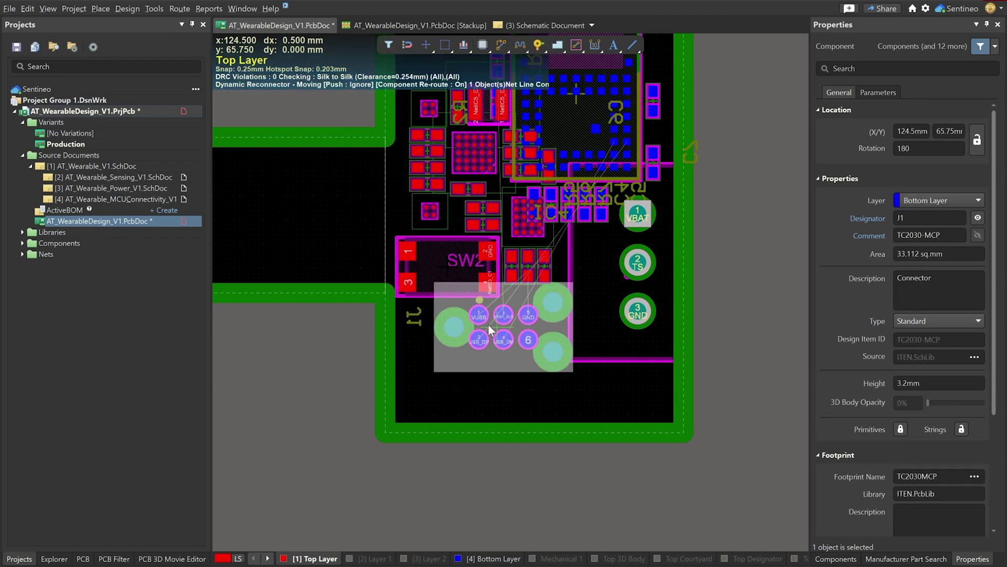
right_click_drag(487, 323, 496, 378)
left_click(496, 378)
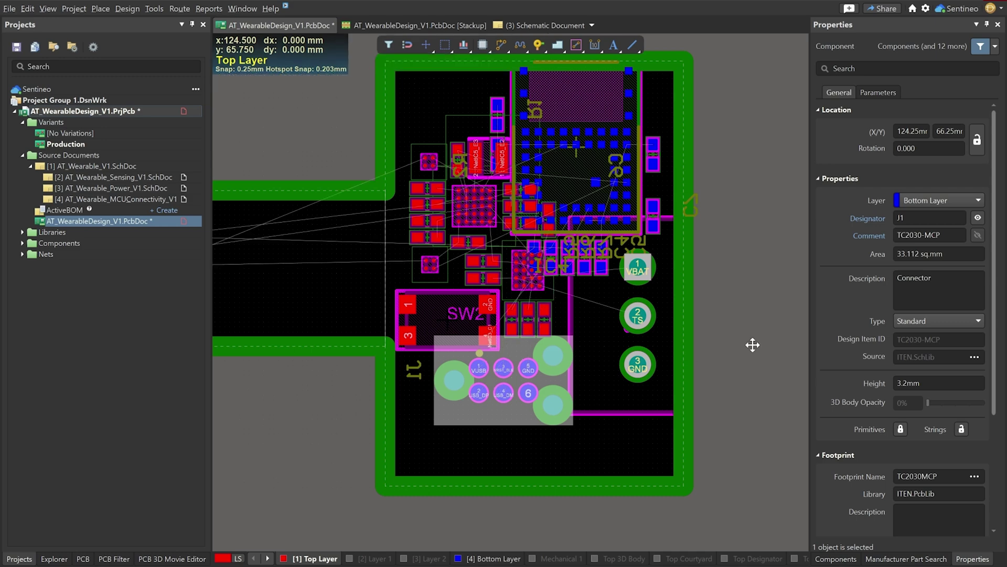
left_click(738, 336)
scroll(738, 344, "down", 1, "ctrl")
Check J1's bottom-layer pogo pads in the 3D view, flipping and unfolding the board.
key("3")
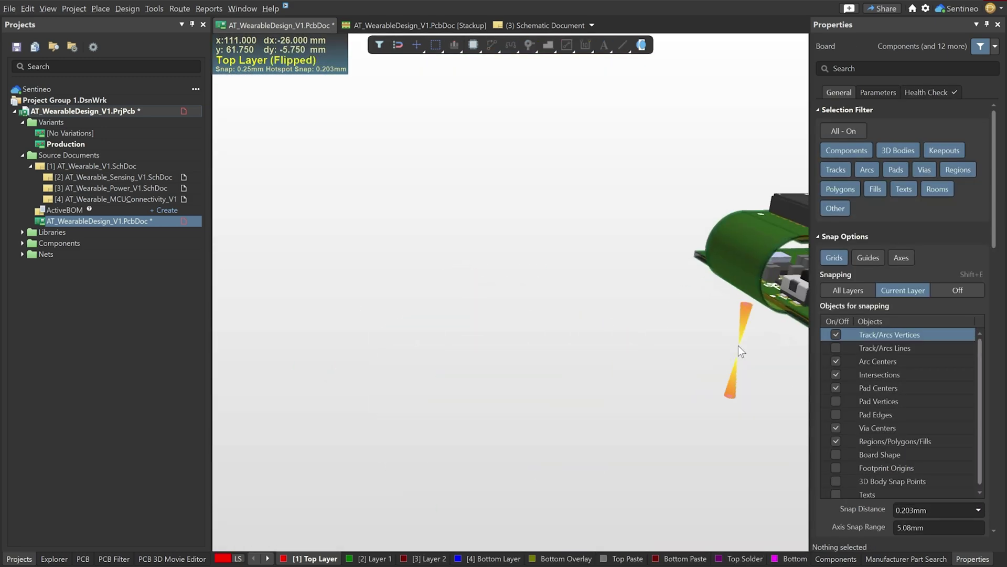
right_click_drag(470, 300, 415, 384, "shift")
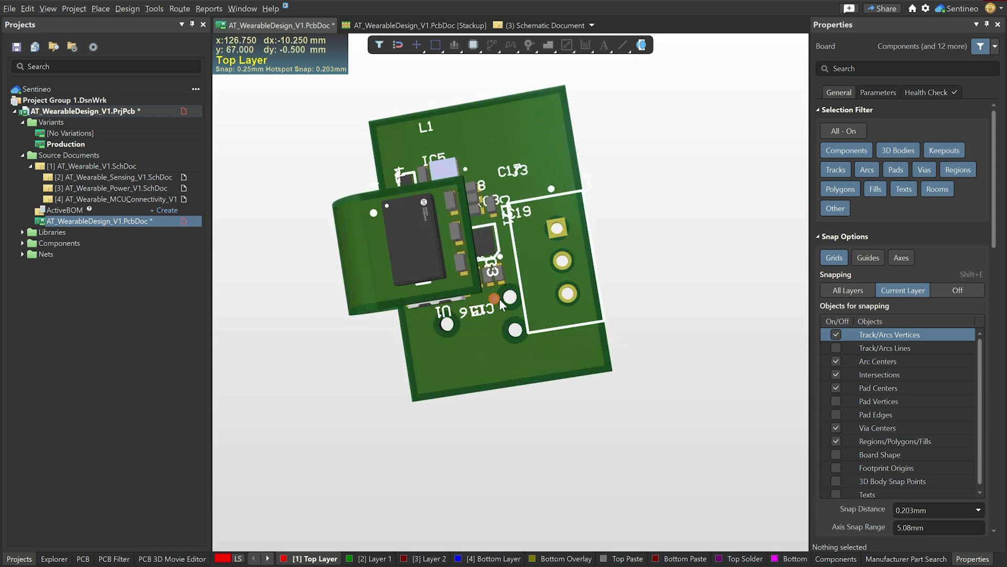
key("v")
key("b")
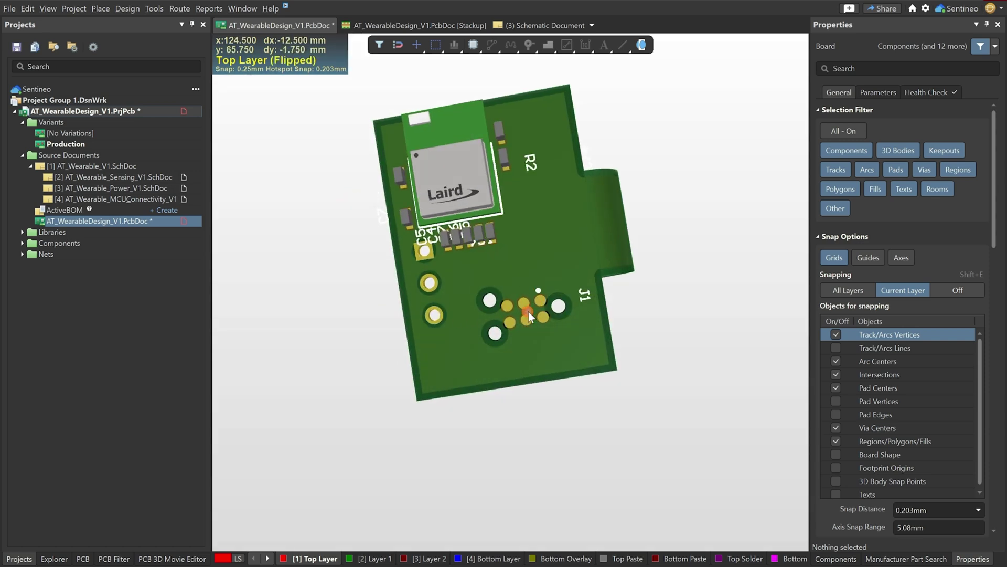
key("5")
key("v")
key("b")
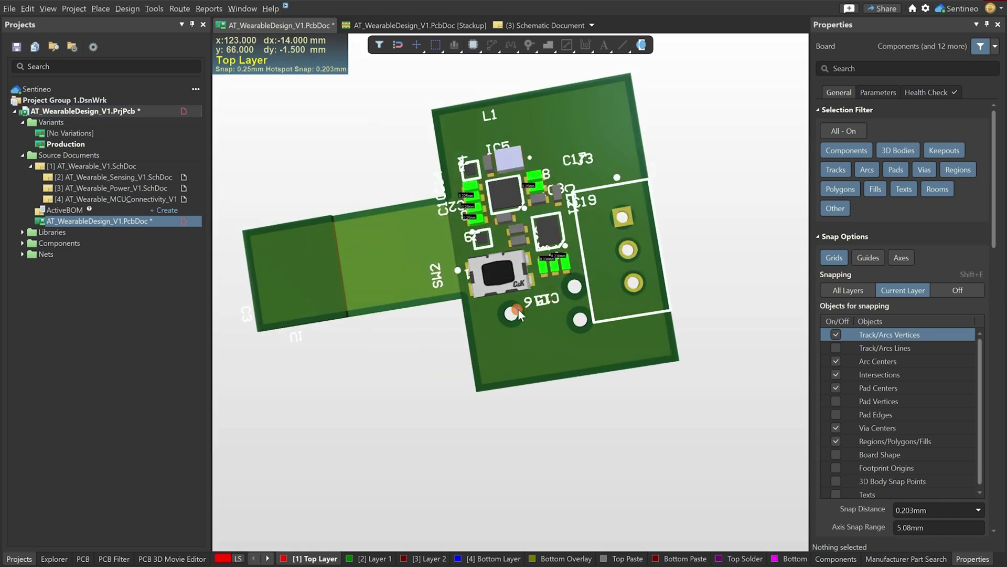
Return to the 2D layout and enter Board Planning Mode.
key("2")
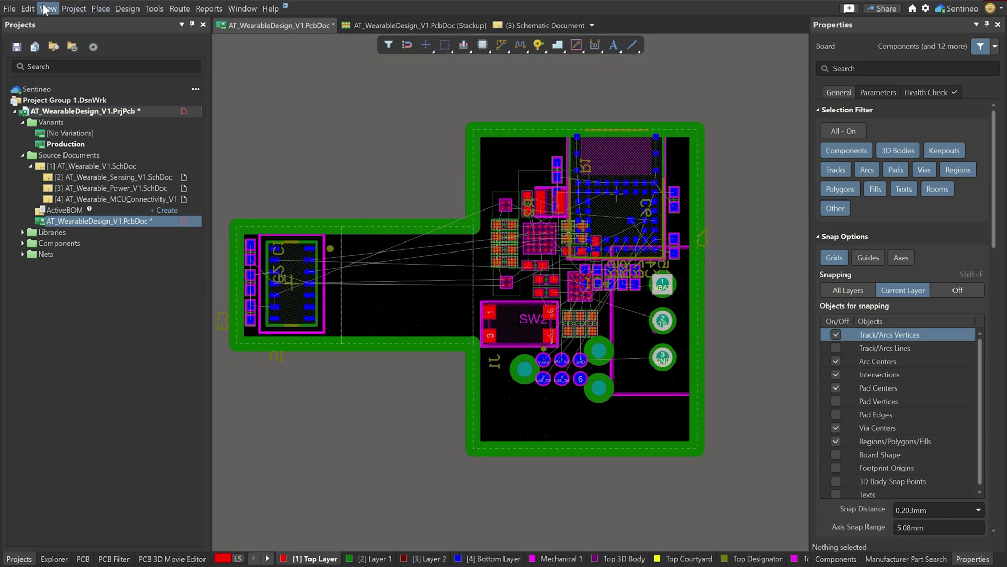
left_click(27, 8)
mouse_move(48, 8)
left_click(304, 102)
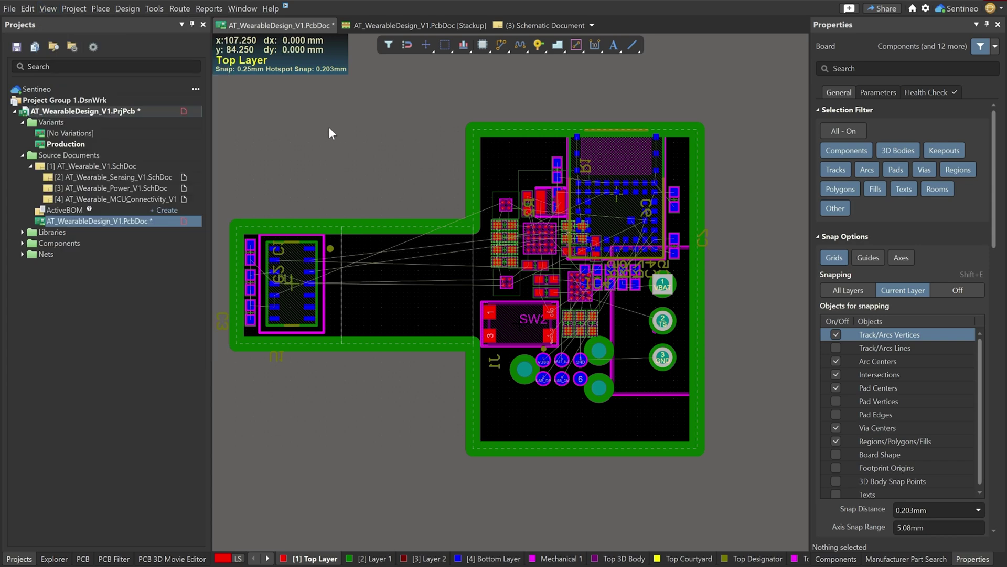
key("1")
Edit the board shape, moving the bottom edge up just below the components.
left_click(121, 7)
left_click(159, 65)
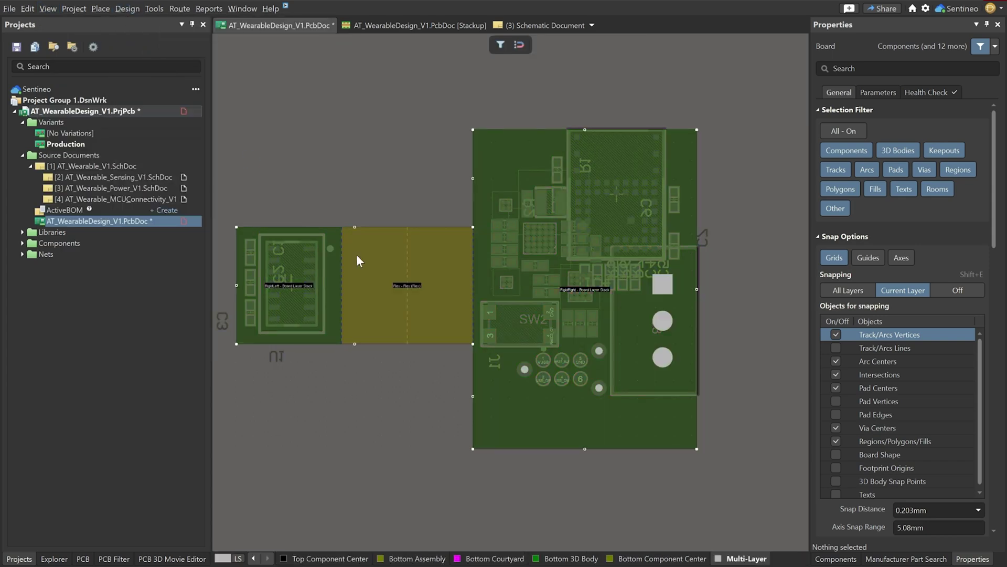
left_click(598, 448)
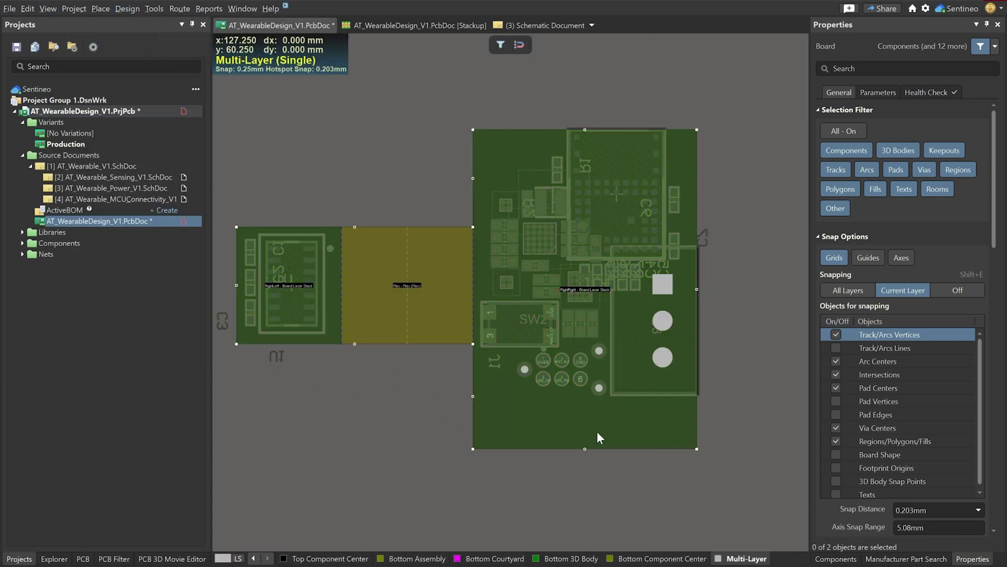
left_click(594, 398)
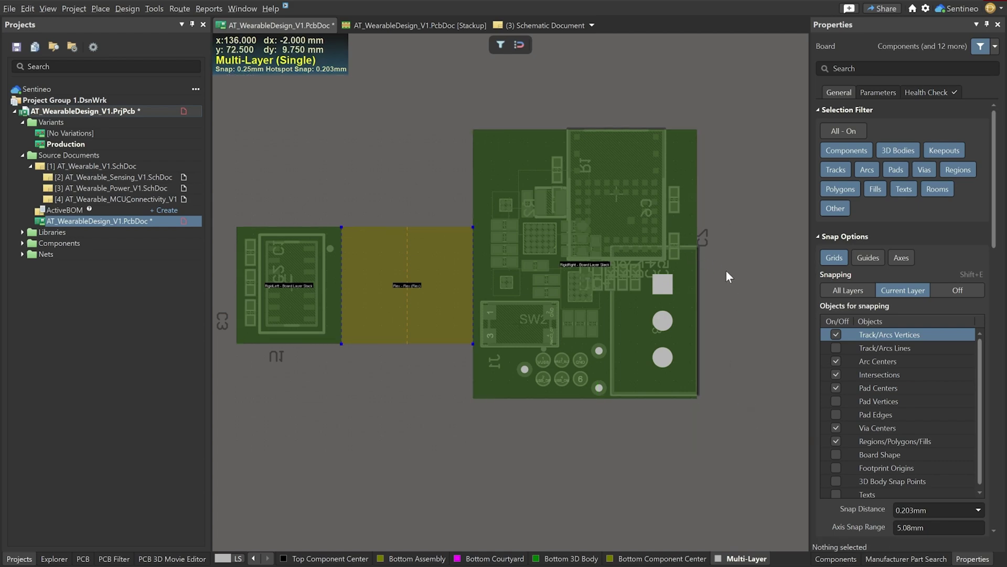
key("2")
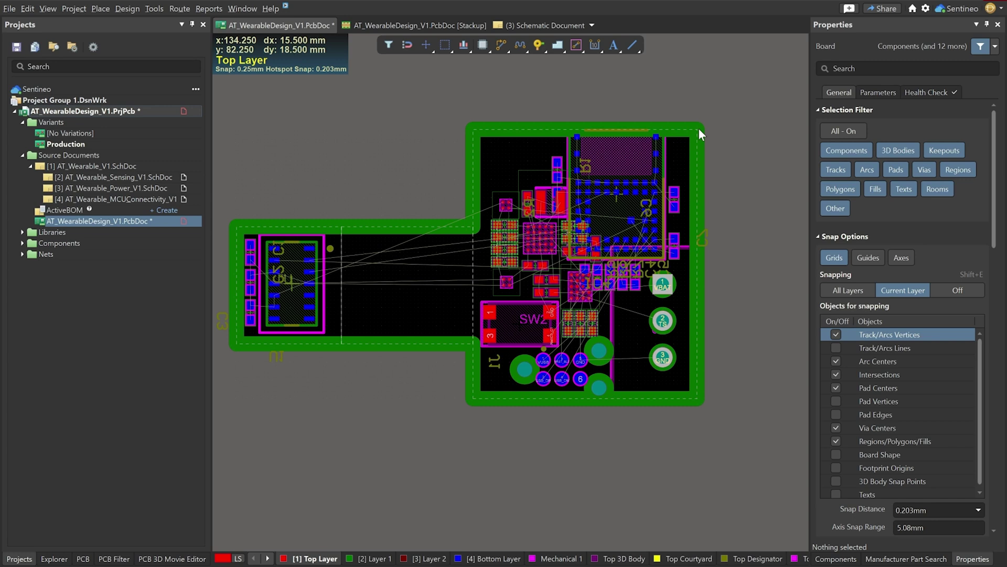
left_click(731, 197)
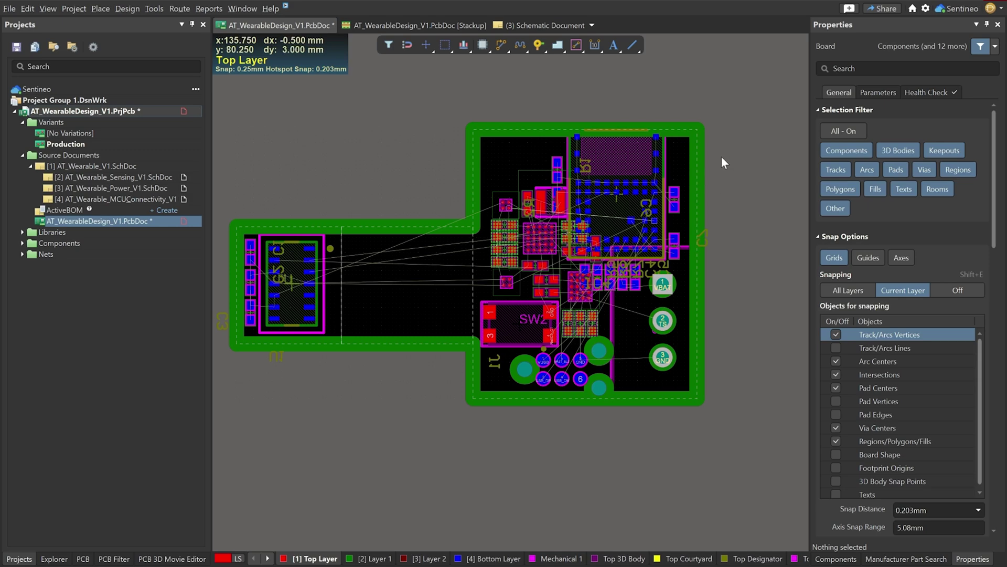
Fold the flex section in 3D, orbit the board, and flip it to view the underside.
key("3")
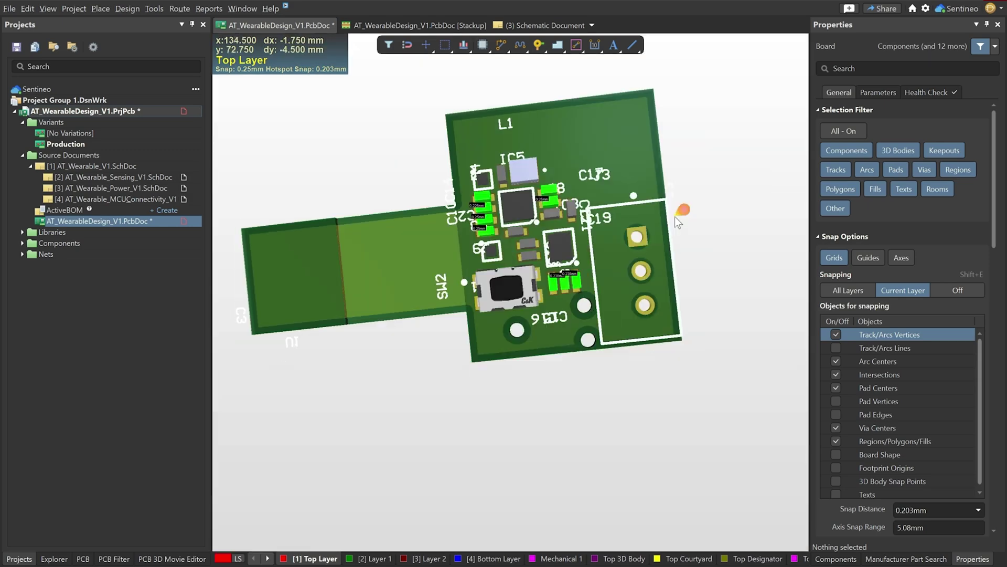
key("5")
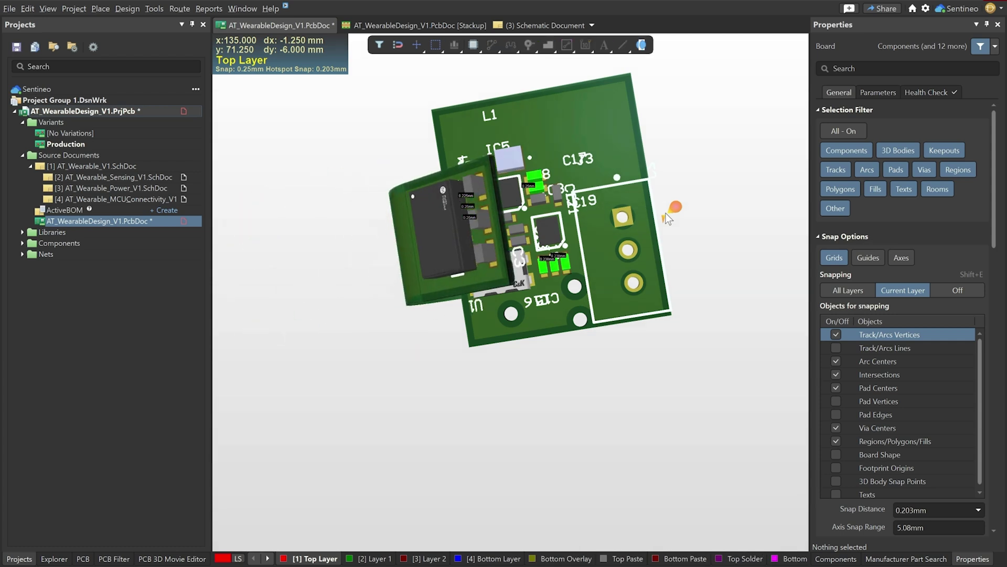
right_click_drag(607, 150, 564, 177, "shift")
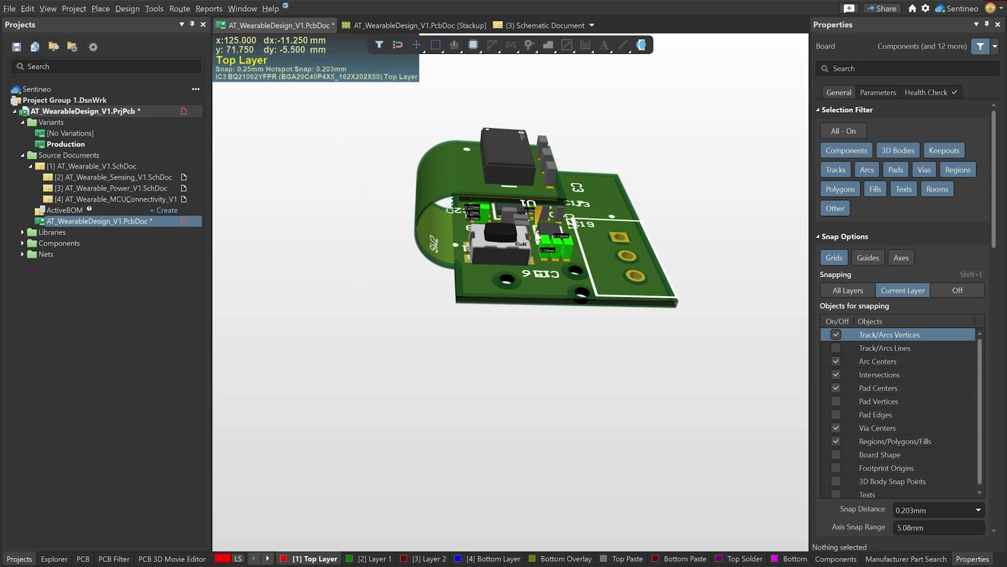
right_click_drag(590, 254, 489, 258, "shift")
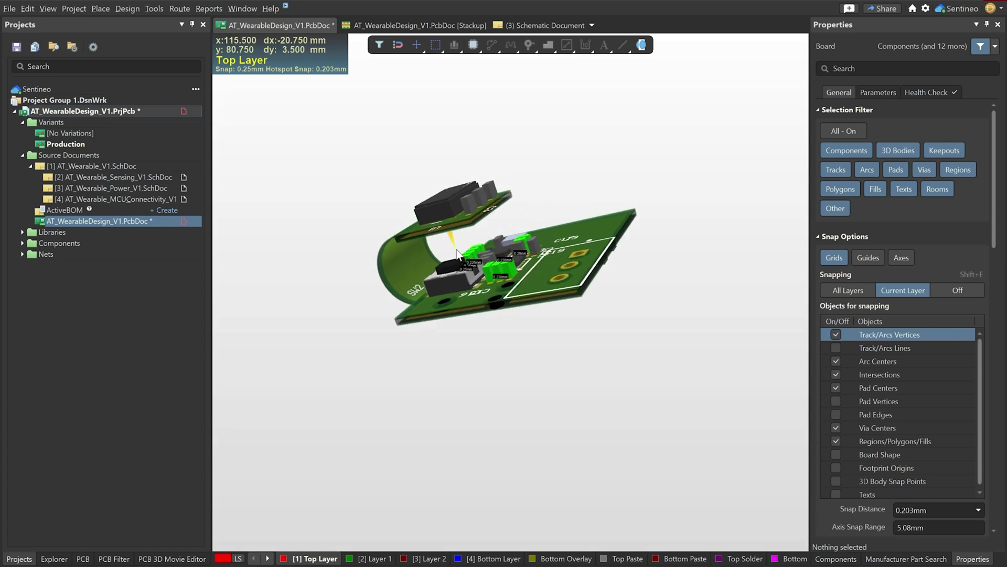
right_click_drag(557, 281, 610, 287, "shift")
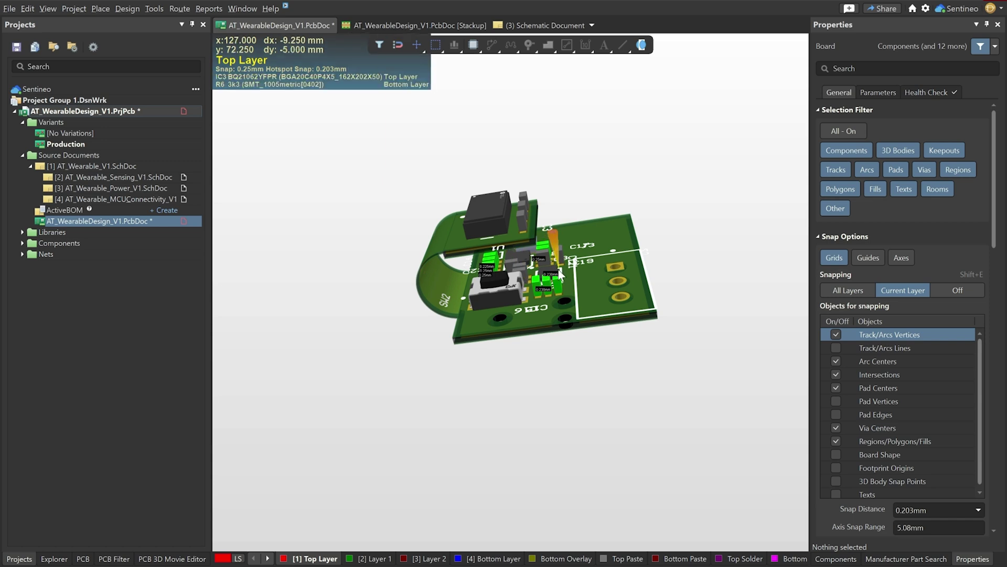
key("v")
key("b")
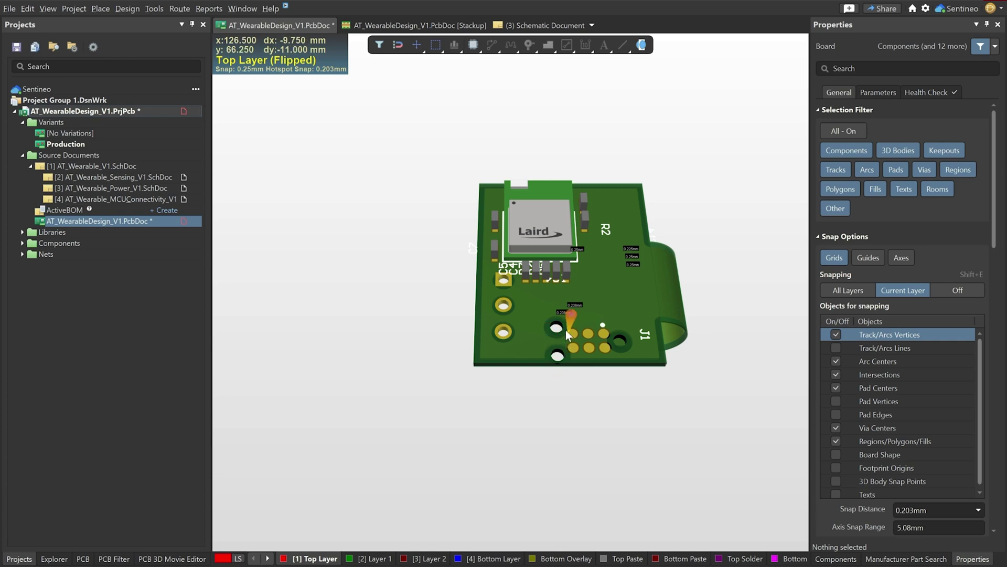
right_click_drag(565, 330, 553, 274, "shift")
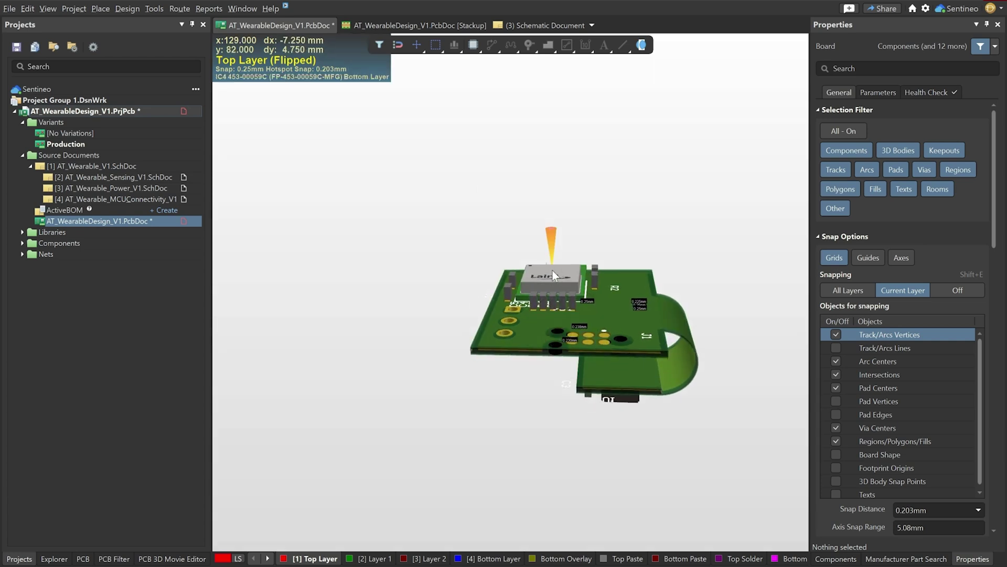